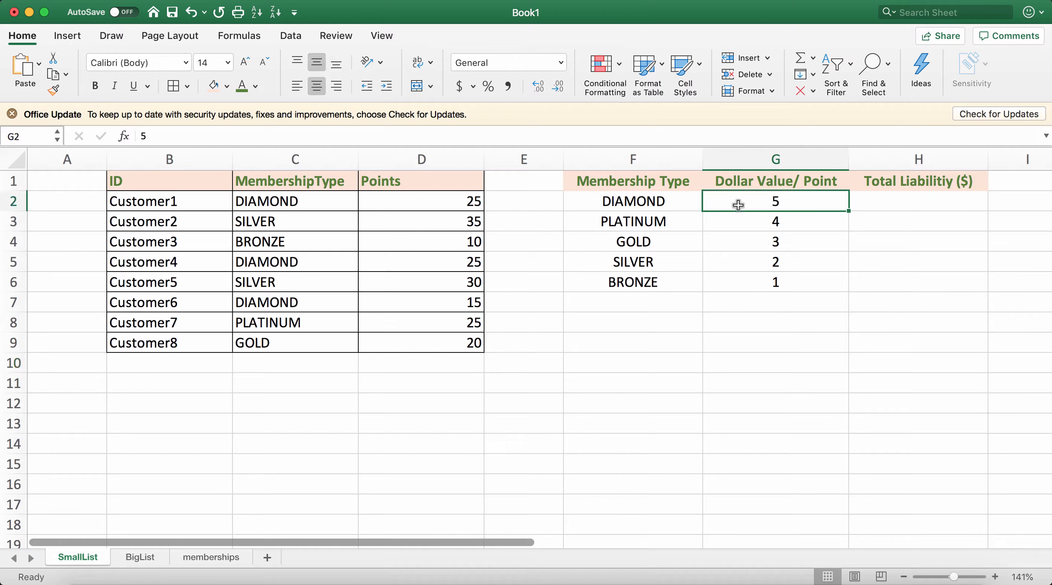
pyautogui.click(680, 214)
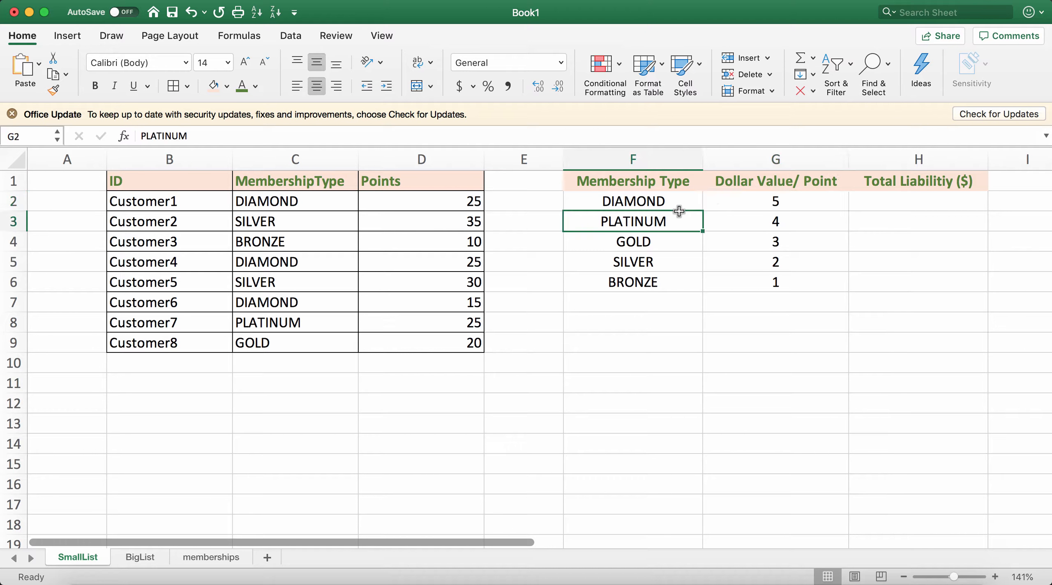
pyautogui.click(727, 224)
pyautogui.click(667, 224)
# Step: Enter the formula =(D2+D5+D7)*5 in cell H2 for the DIAMOND total liability
pyautogui.click(875, 200)
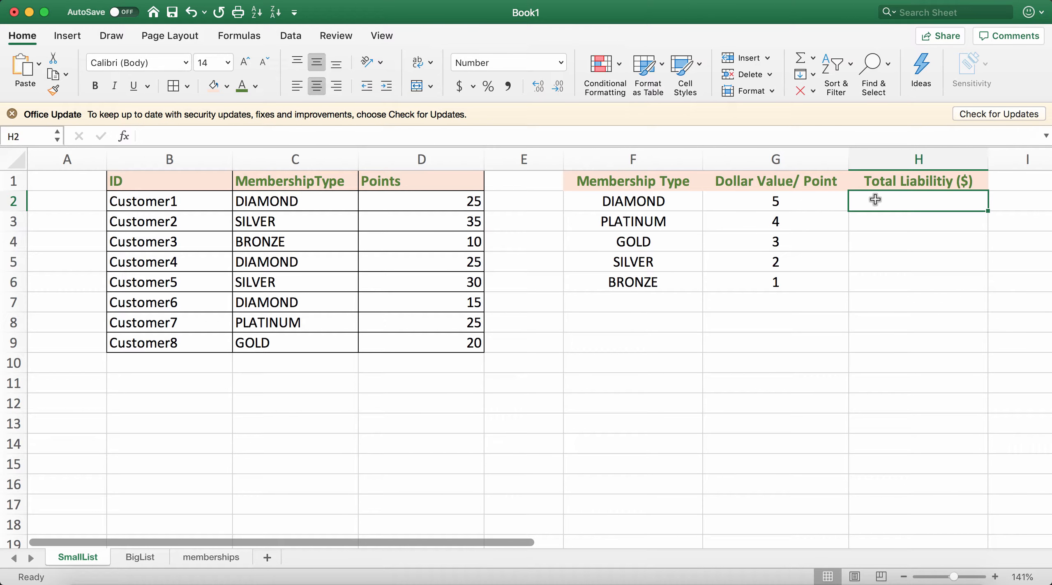
pyautogui.write('=(')
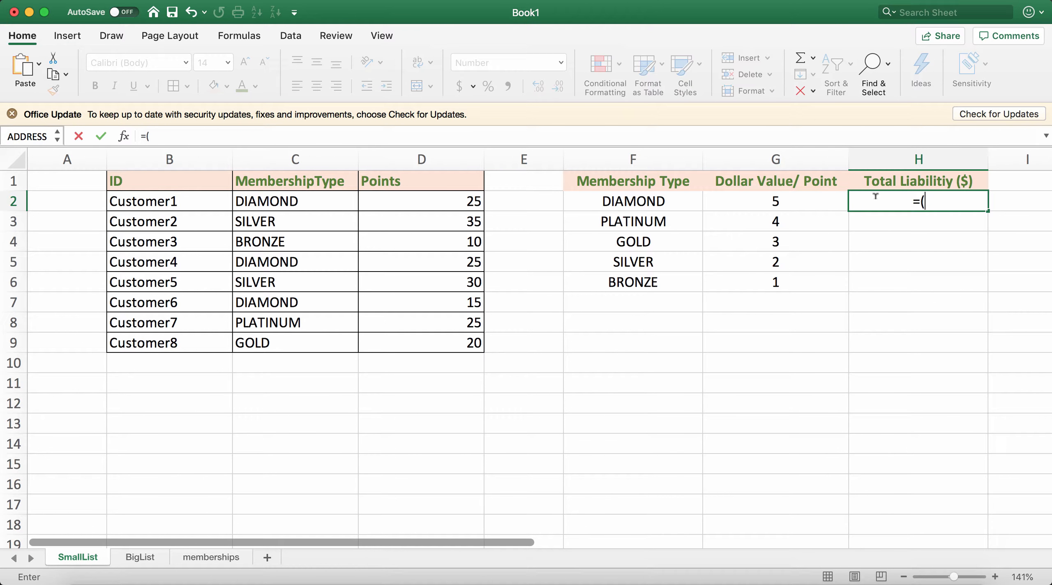
pyautogui.click(443, 200)
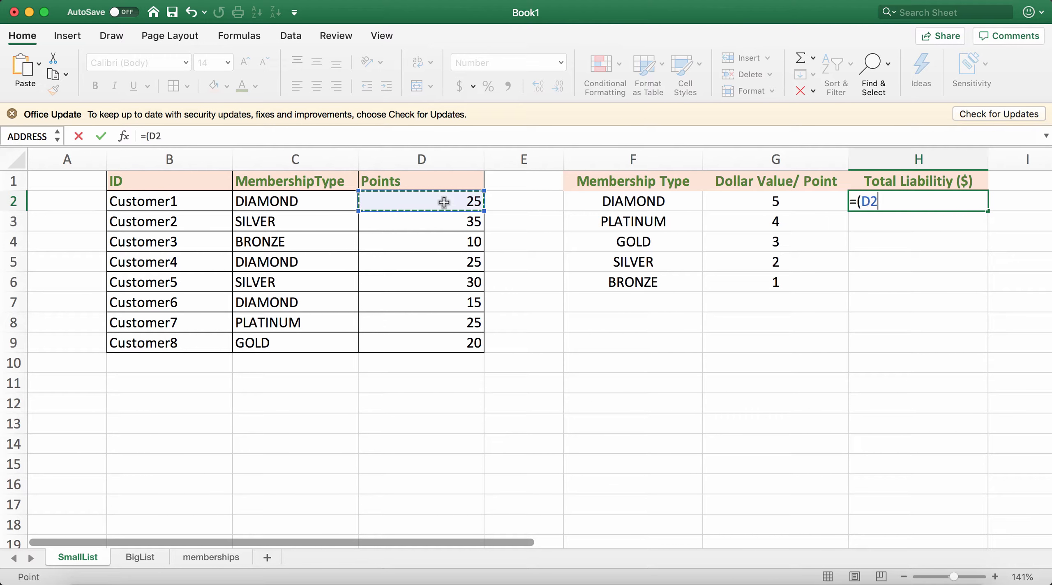
pyautogui.write('+')
pyautogui.click(425, 266)
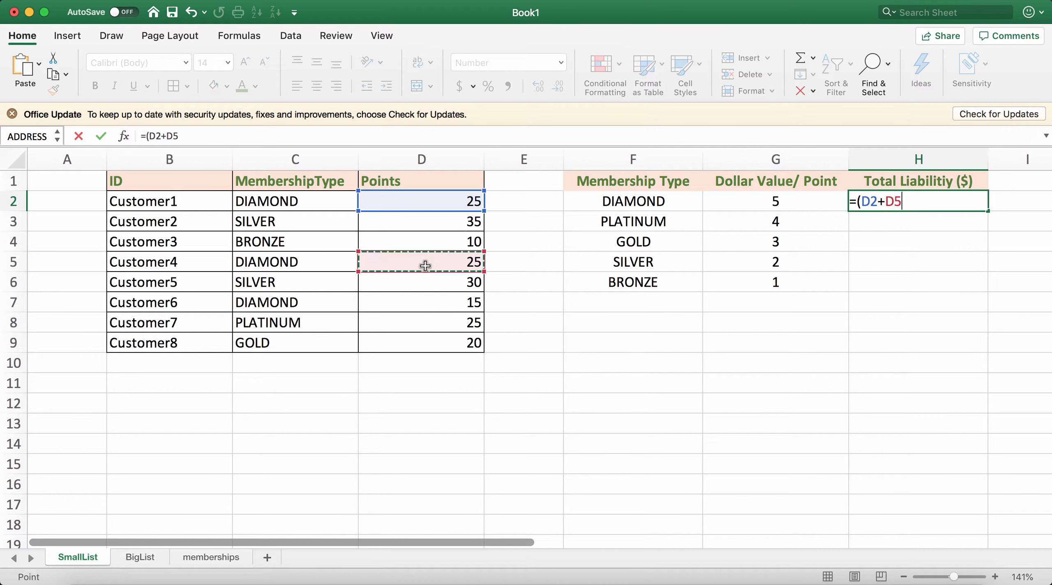
pyautogui.write('+')
pyautogui.click(430, 301)
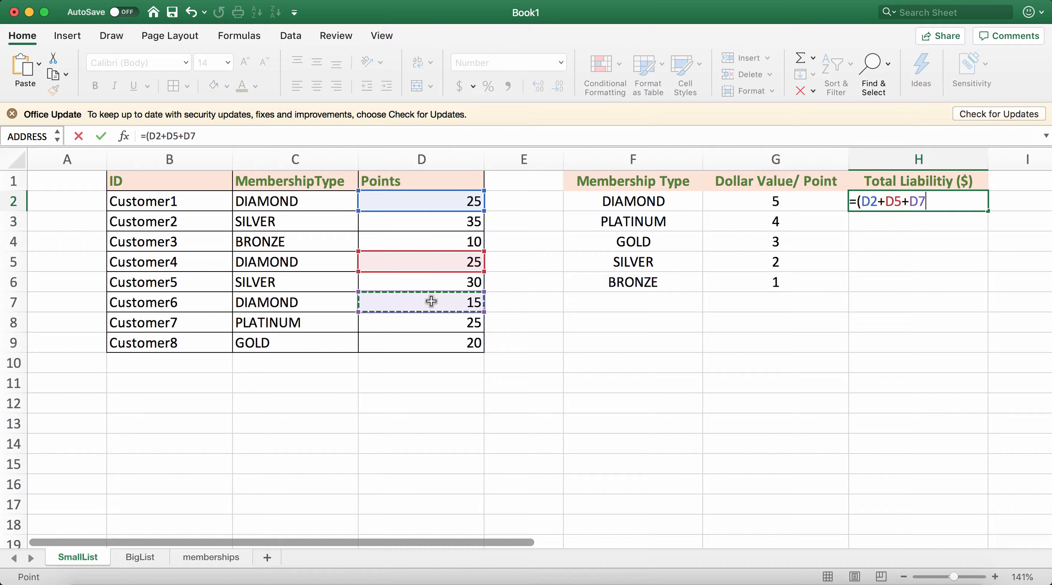
pyautogui.write(')')
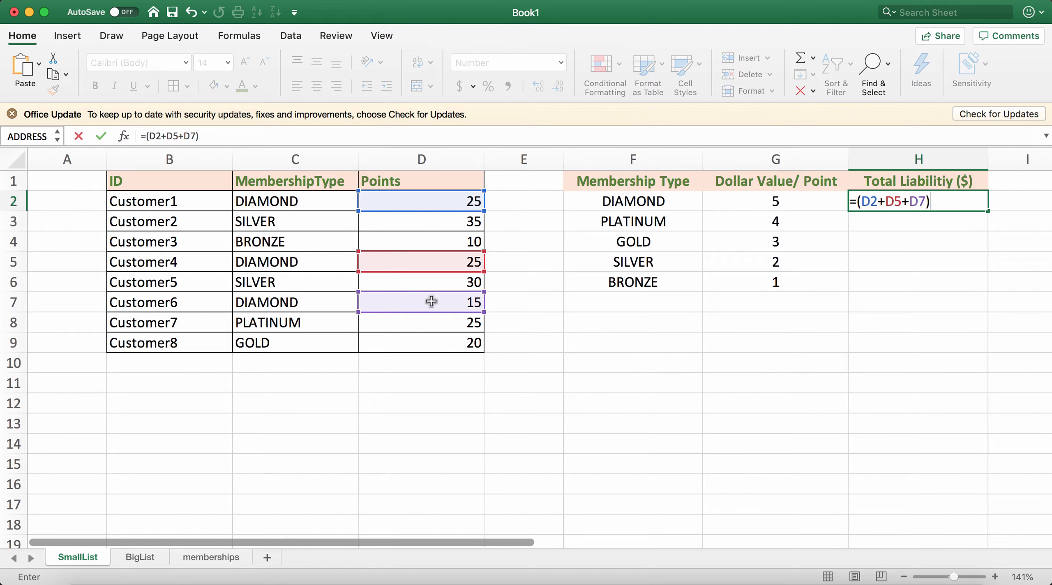
pyautogui.write('*5')
pyautogui.press('Return')
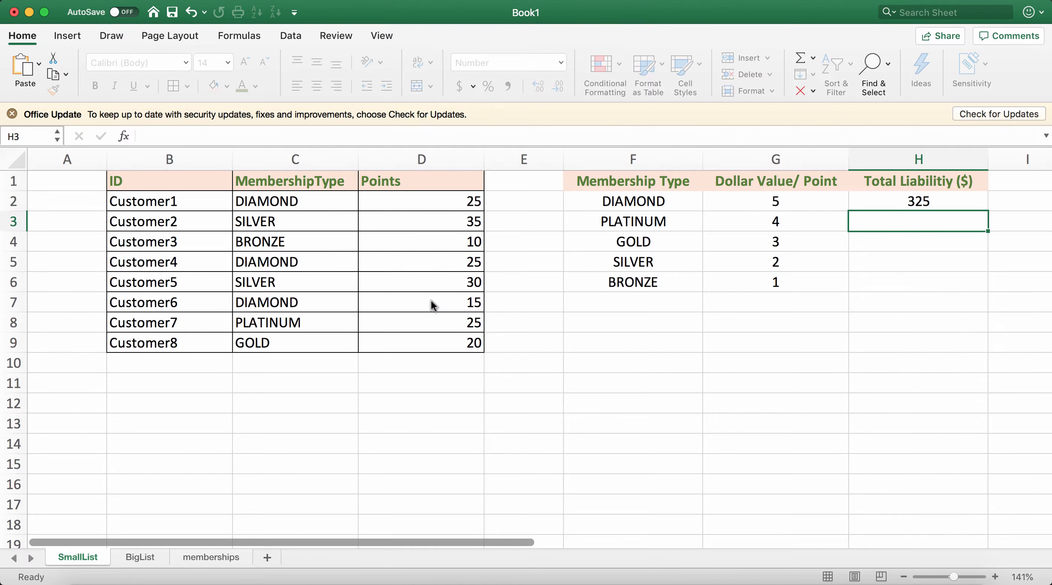
# Step: Format cell H2 as dollar accounting with no decimal places
pyautogui.press('Up')
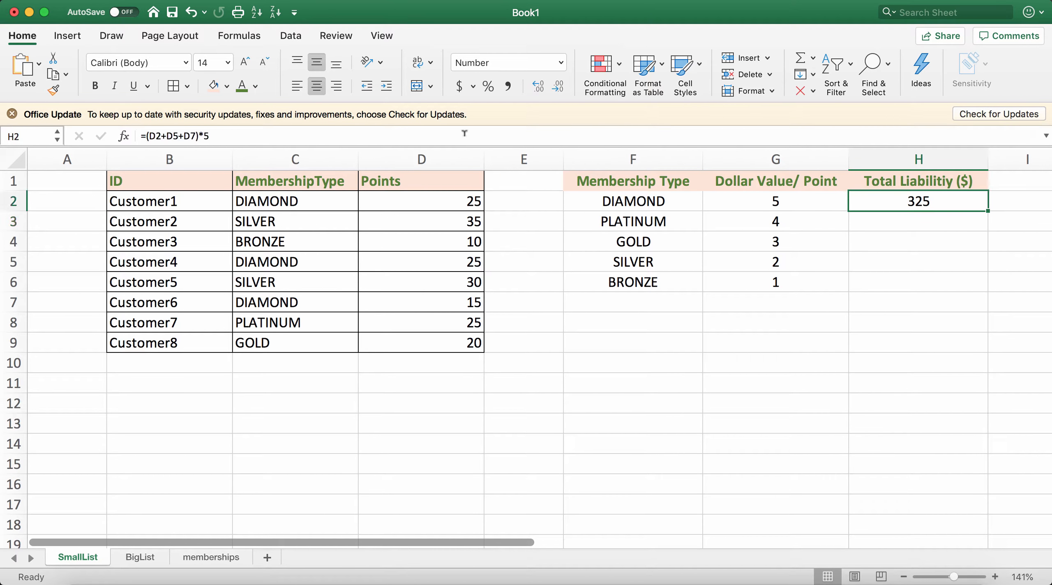
pyautogui.click(460, 91)
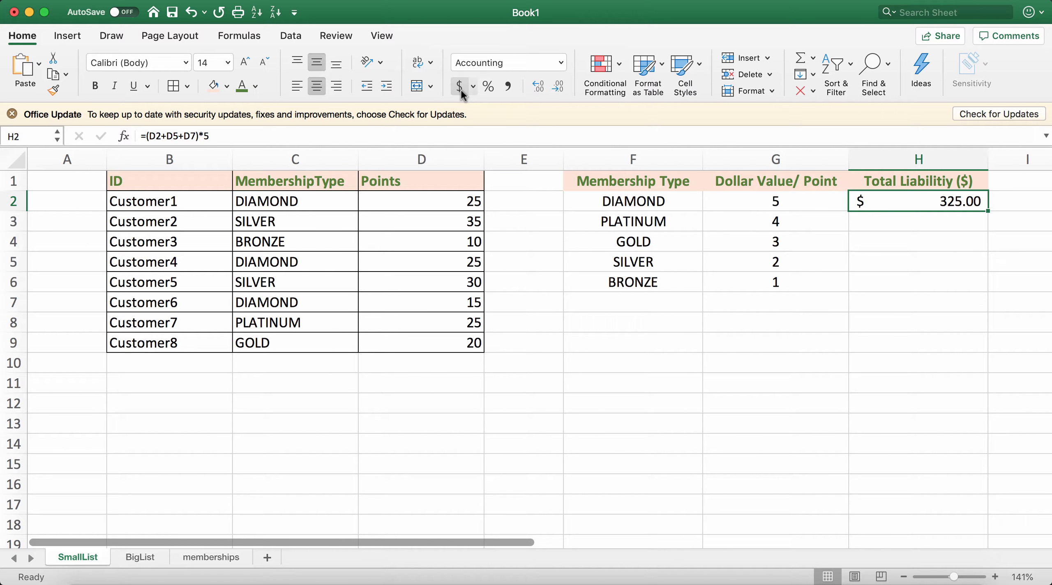
pyautogui.click(542, 91)
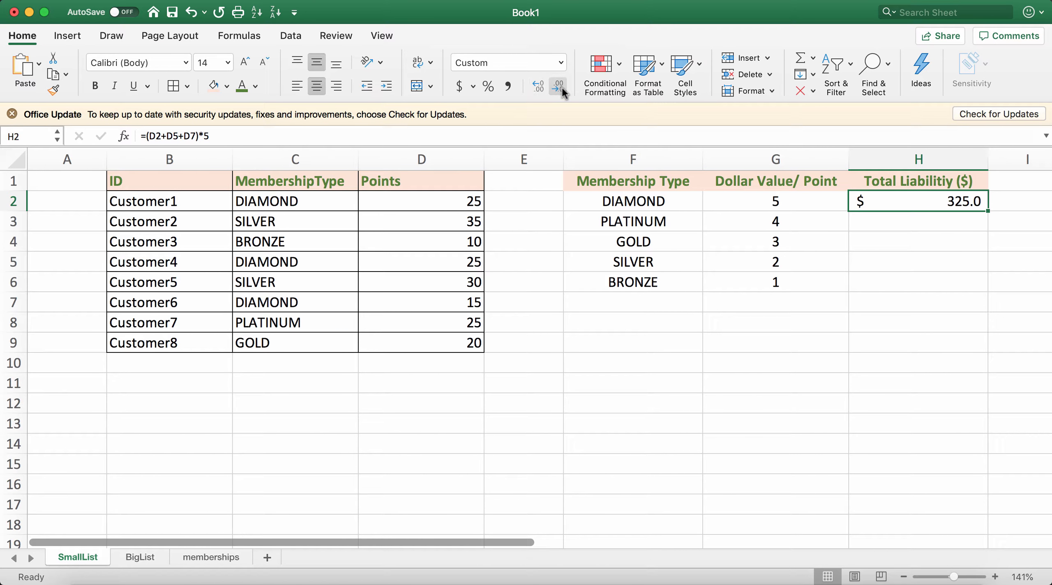
pyautogui.click(542, 91)
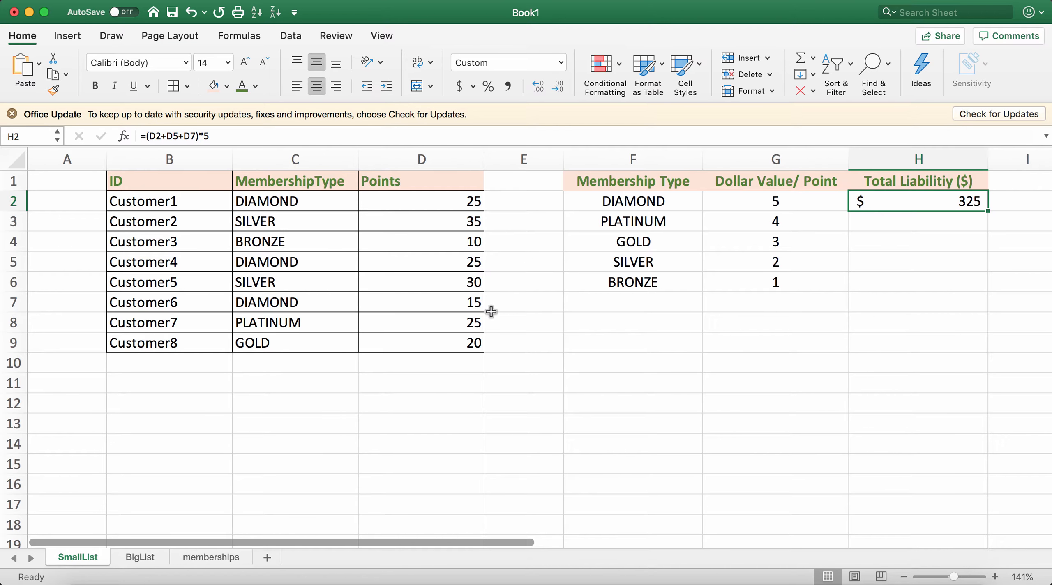
# Step: On the BigList sheet, delete rows 302 to 307 at the end of the customer list
pyautogui.click(140, 559)
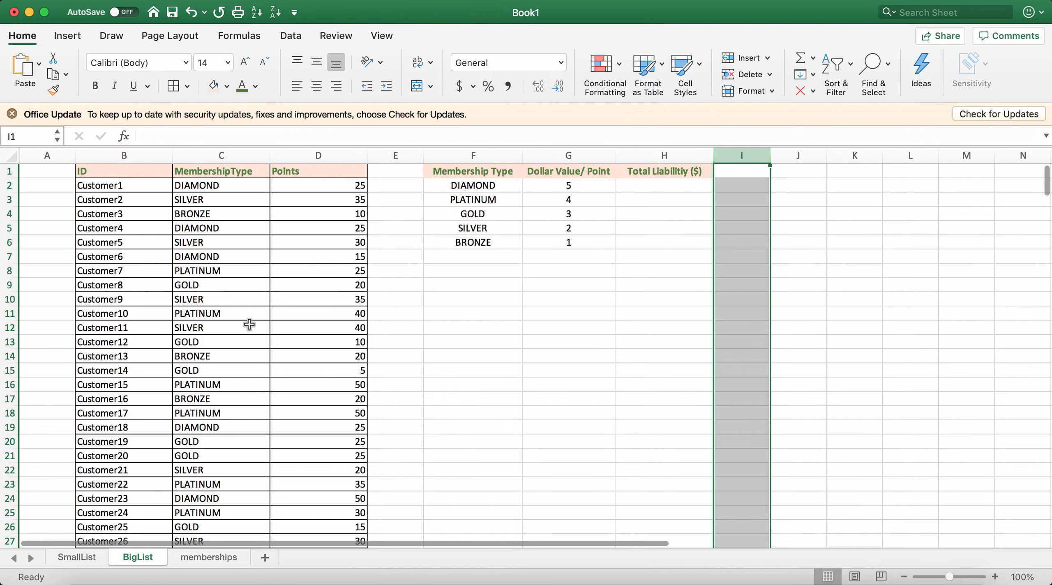
pyautogui.scroll(-20, 248, 324)
pyautogui.scroll(-15, 249, 325)
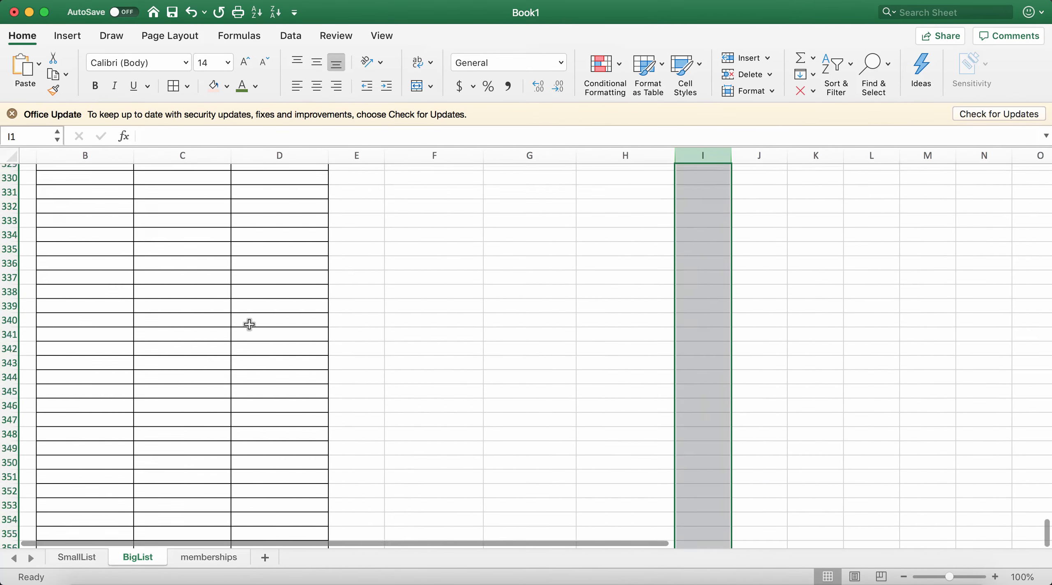
pyautogui.scroll(-2, 249, 324)
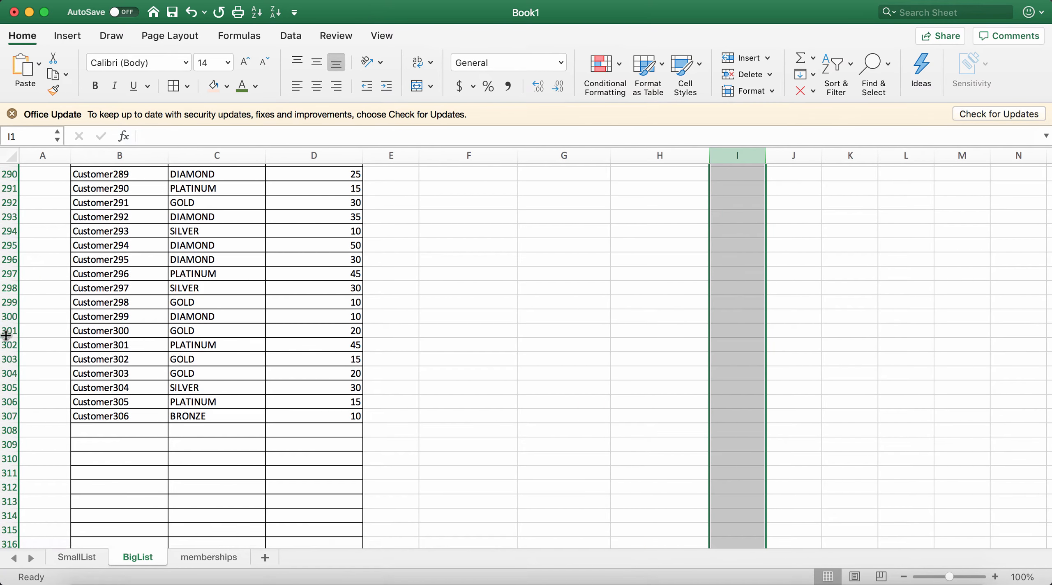
pyautogui.moveTo(7, 345); pyautogui.dragTo(5, 418)
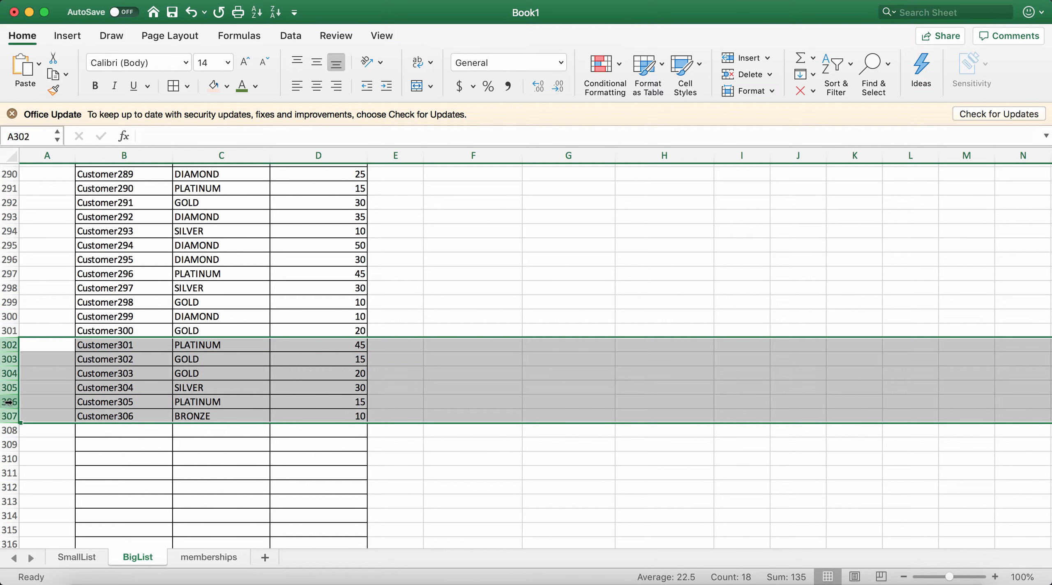
pyautogui.rightClick(10, 387)
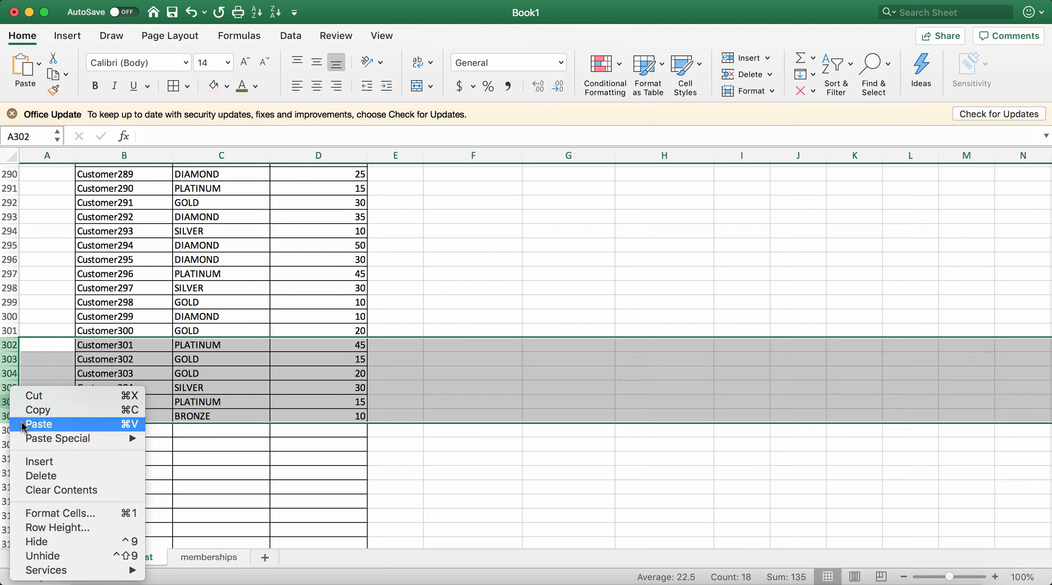
pyautogui.click(37, 476)
# Step: Delete row 301 so the customer list ends at row 300
pyautogui.click(10, 331)
pyautogui.rightClick(10, 331)
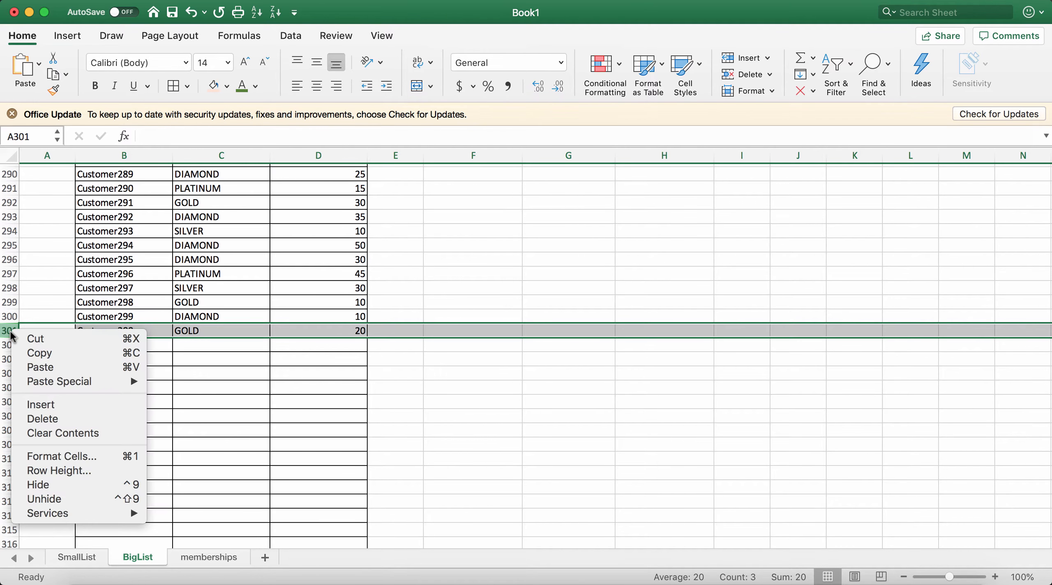
pyautogui.click(48, 312)
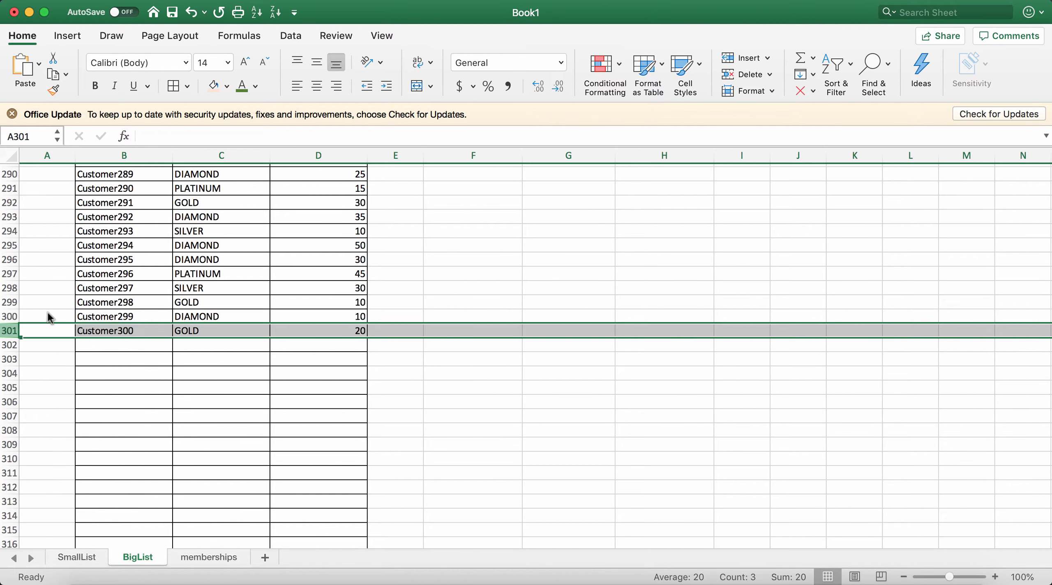
pyautogui.click(10, 317)
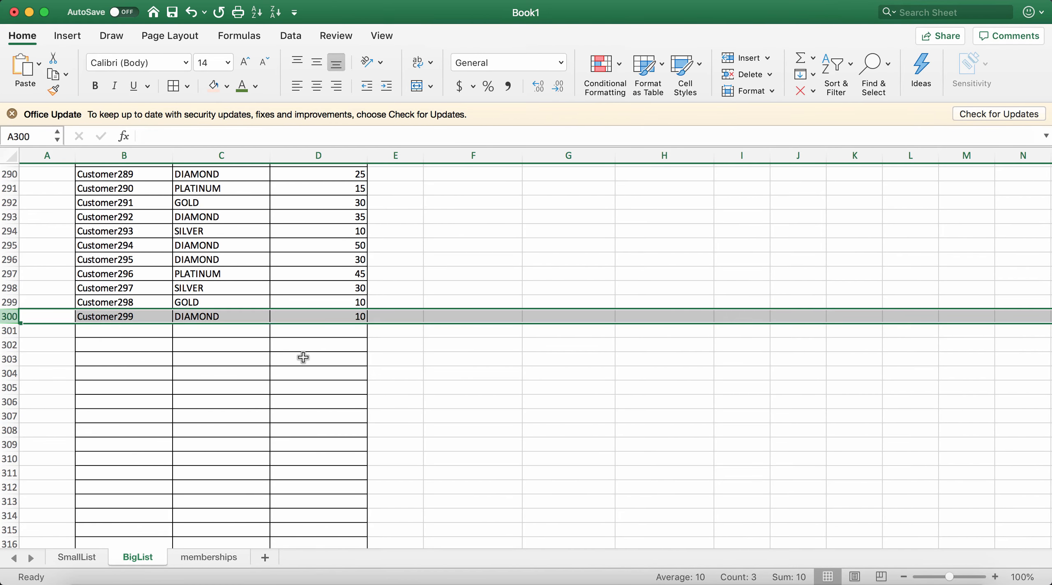
# Step: Build the formula =SUMIF(C2:C300,F2,D2:D300) in cell H2 to sum the points of DIAMOND members
pyautogui.scroll(20, 303, 357)
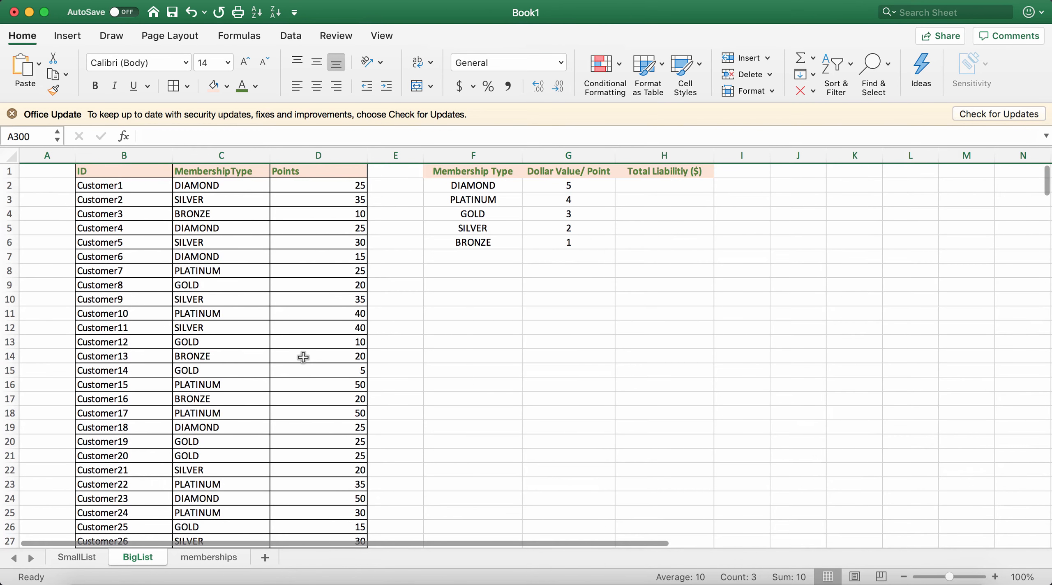
pyautogui.click(660, 188)
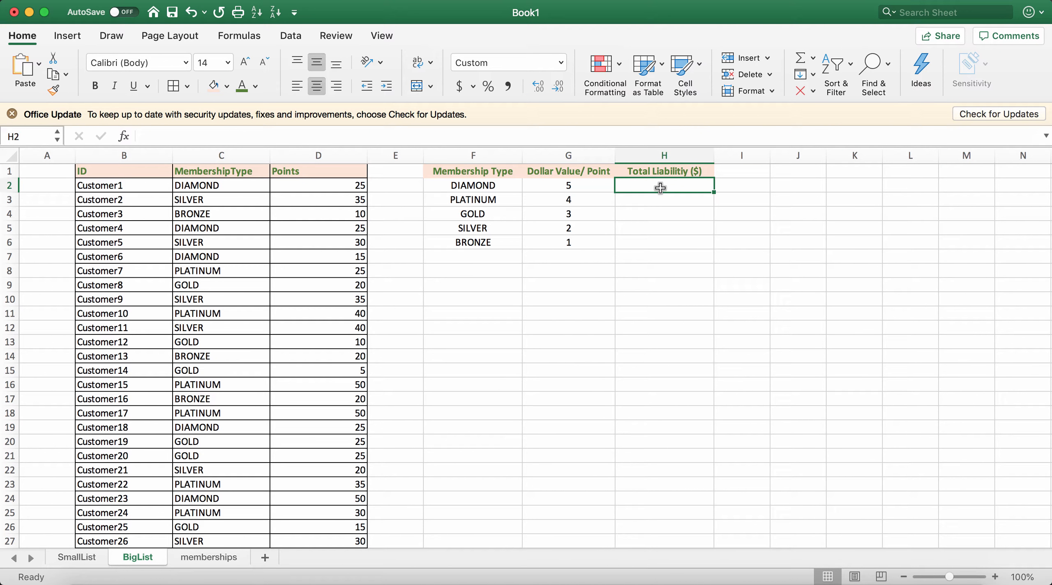
pyautogui.write('=')
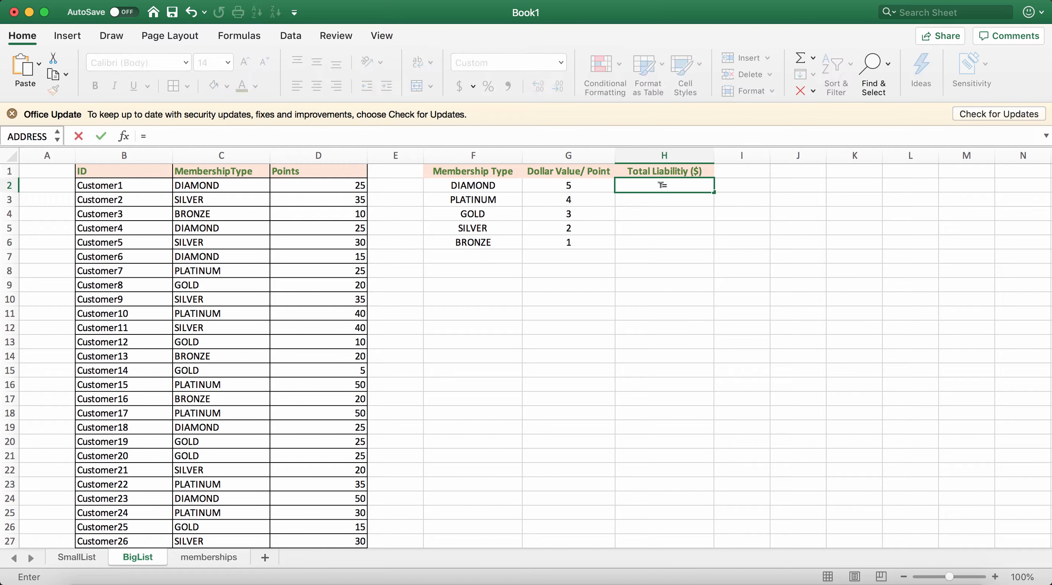
pyautogui.write('SUMIF(')
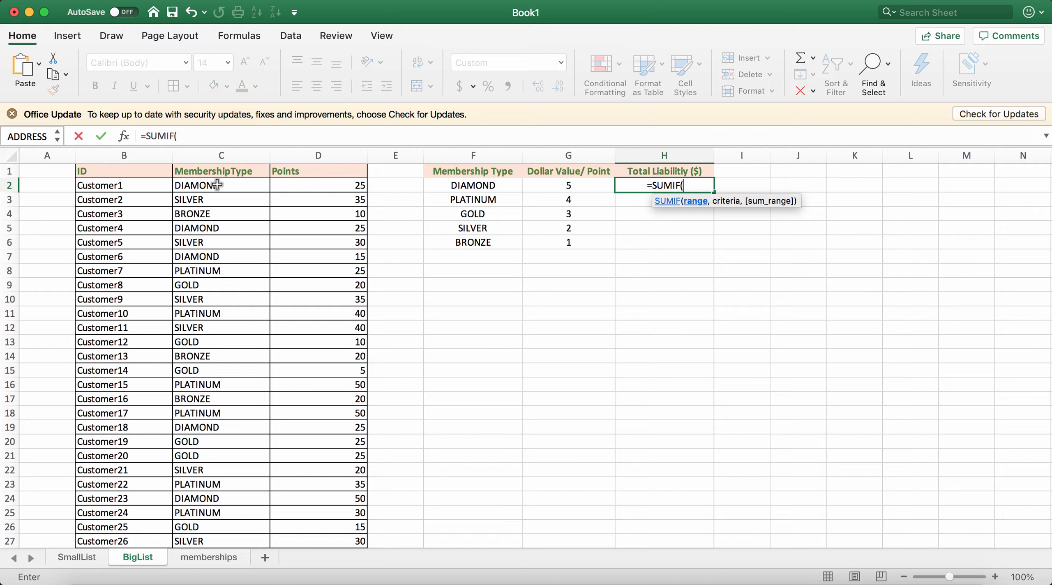
pyautogui.click(217, 185)
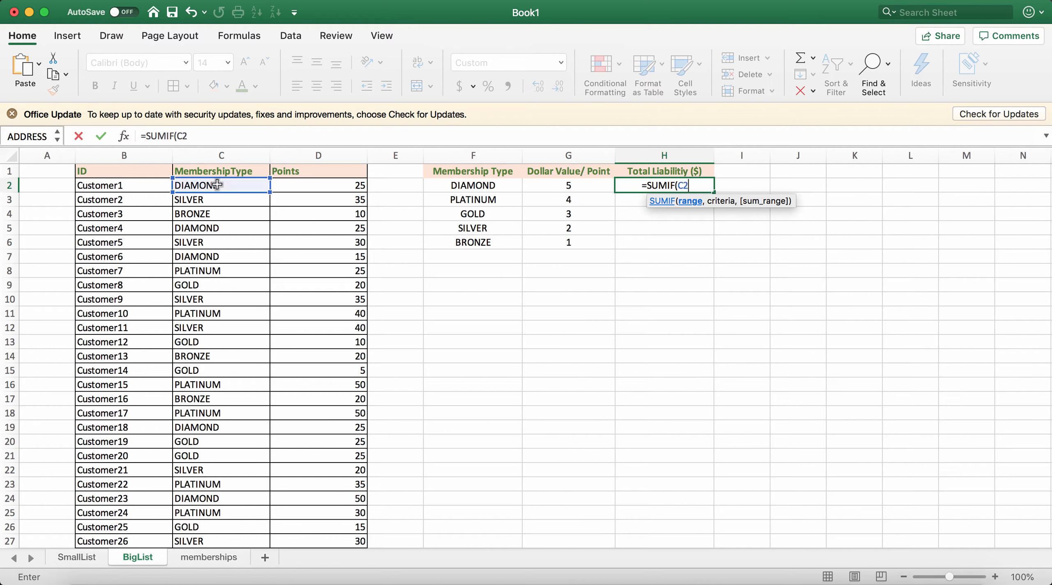
pyautogui.hotkey('shift', 'Down')
pyautogui.write('00')
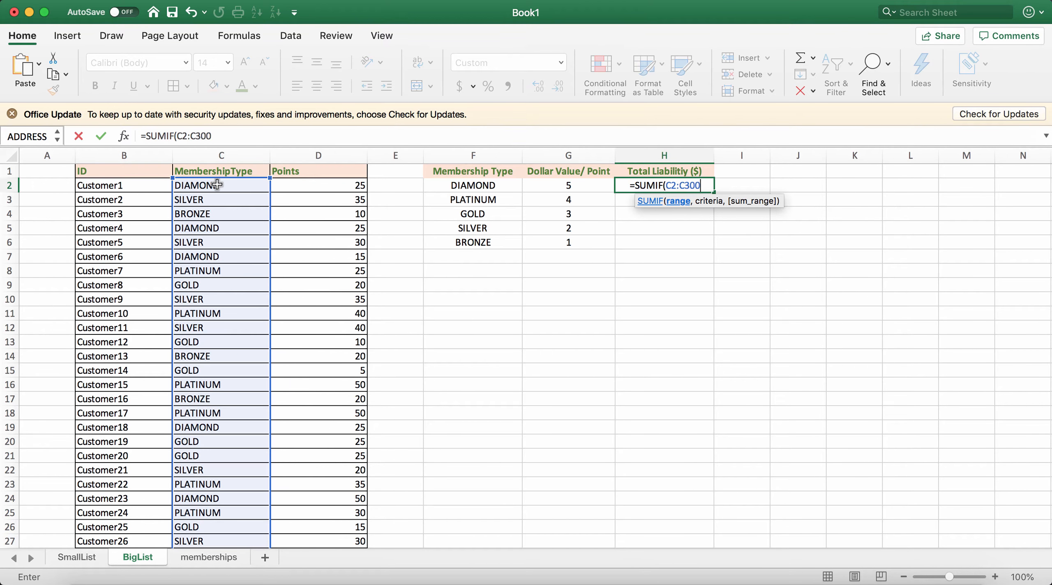
pyautogui.write(',')
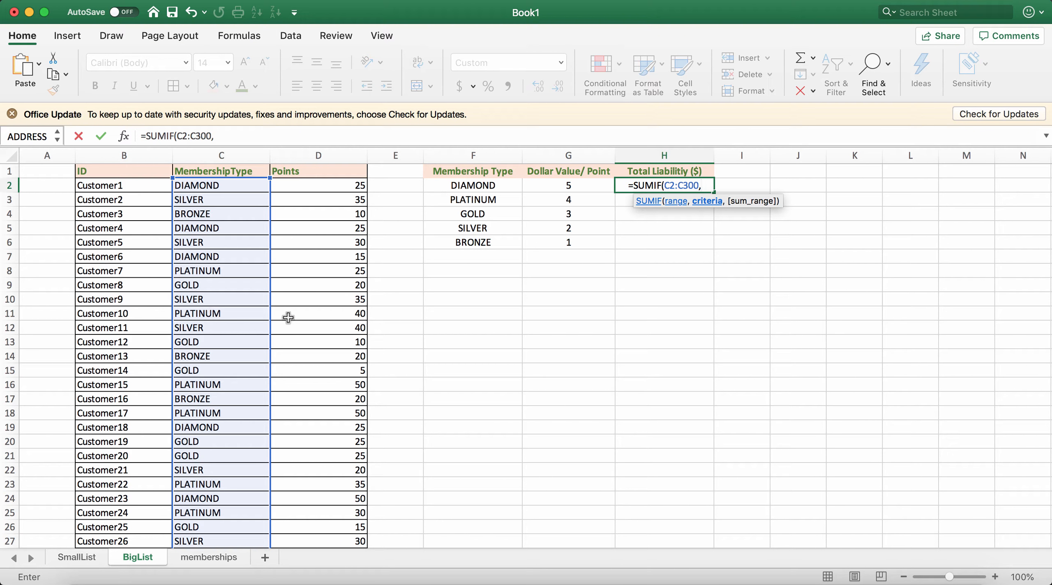
pyautogui.click(471, 186)
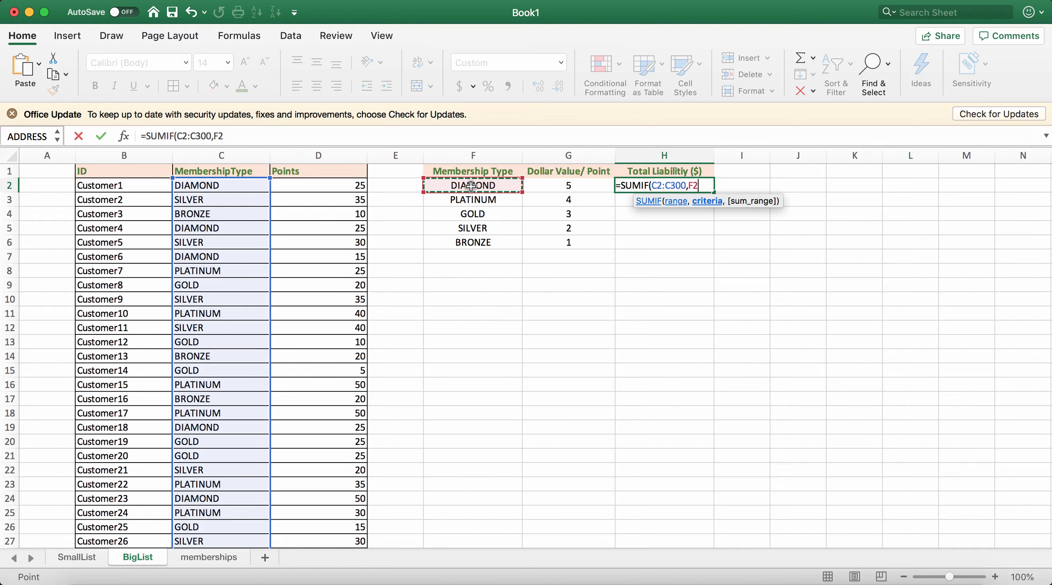
pyautogui.write(',')
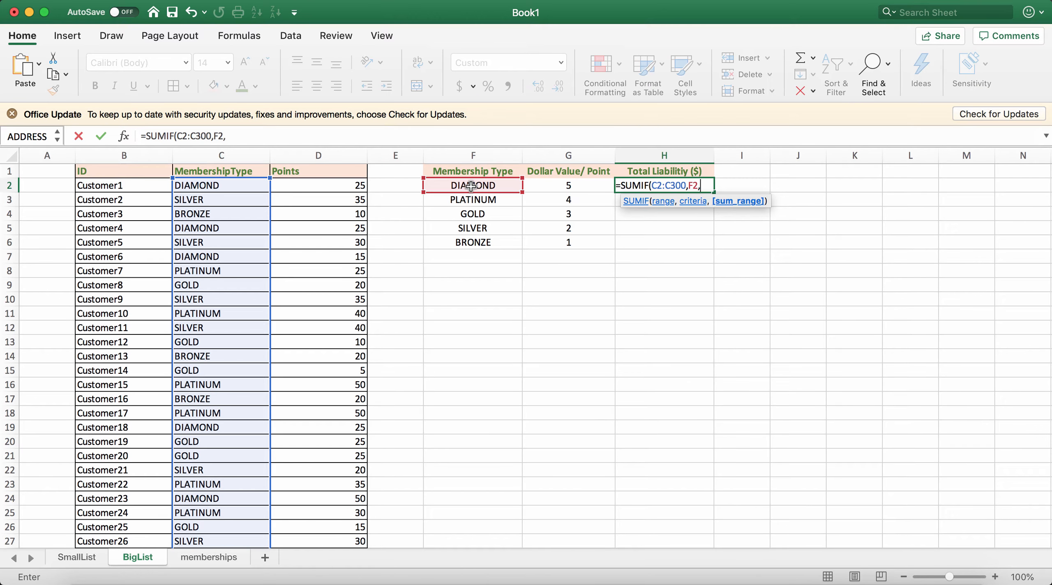
pyautogui.click(347, 183)
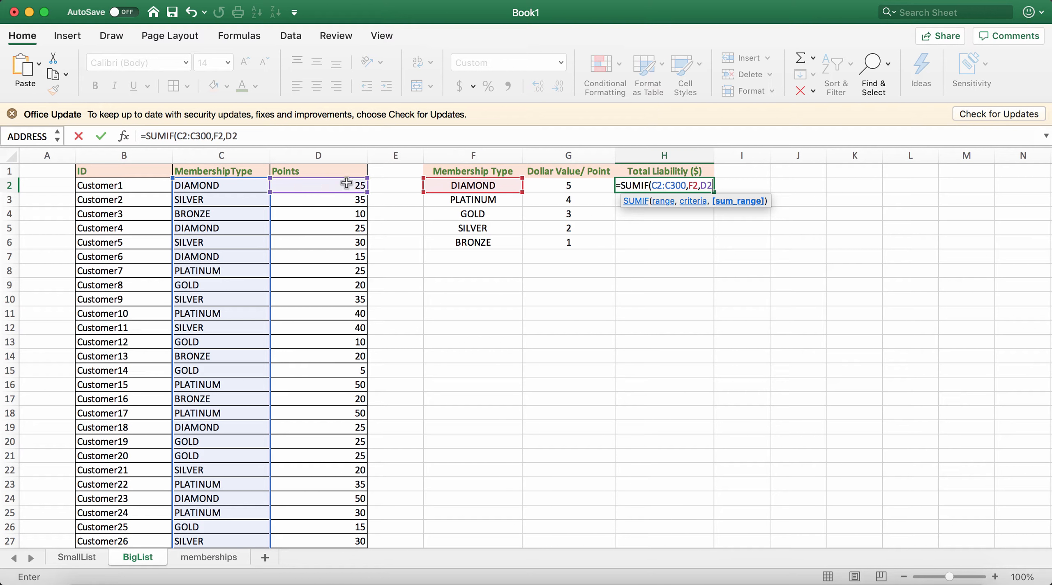
pyautogui.write(':D300)')
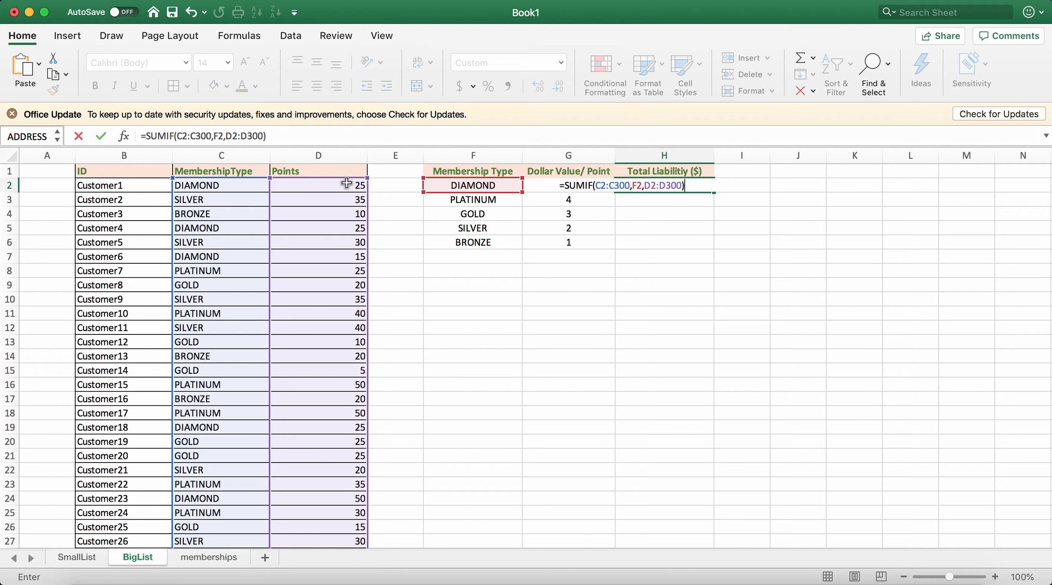
# Step: Multiply the SUMIF result by the dollar value in G2 and commit the formula
pyautogui.write('*g2')
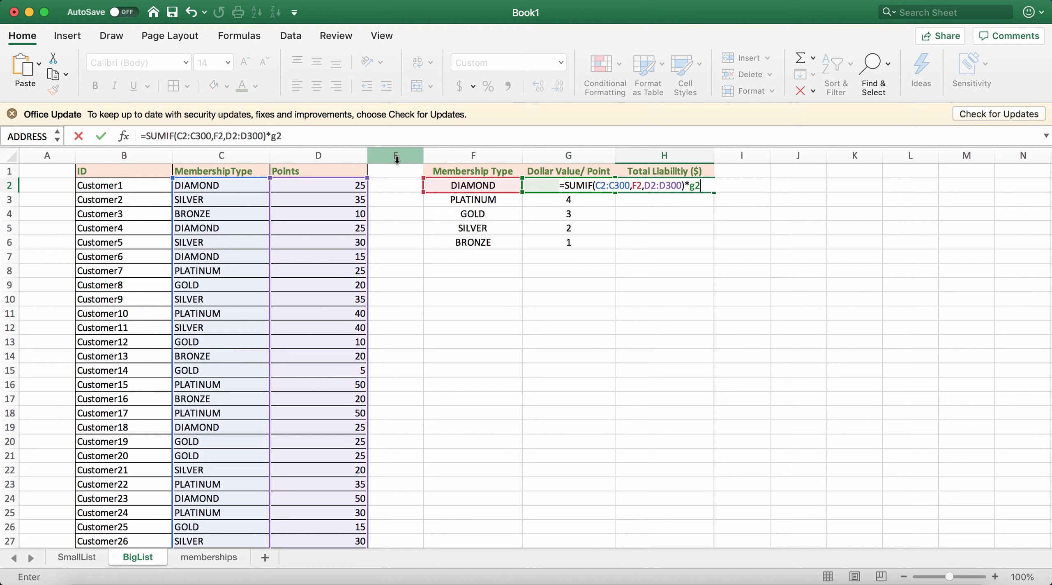
pyautogui.press('BackSpace')
pyautogui.press('BackSpace')
pyautogui.write('G2')
pyautogui.press('Return')
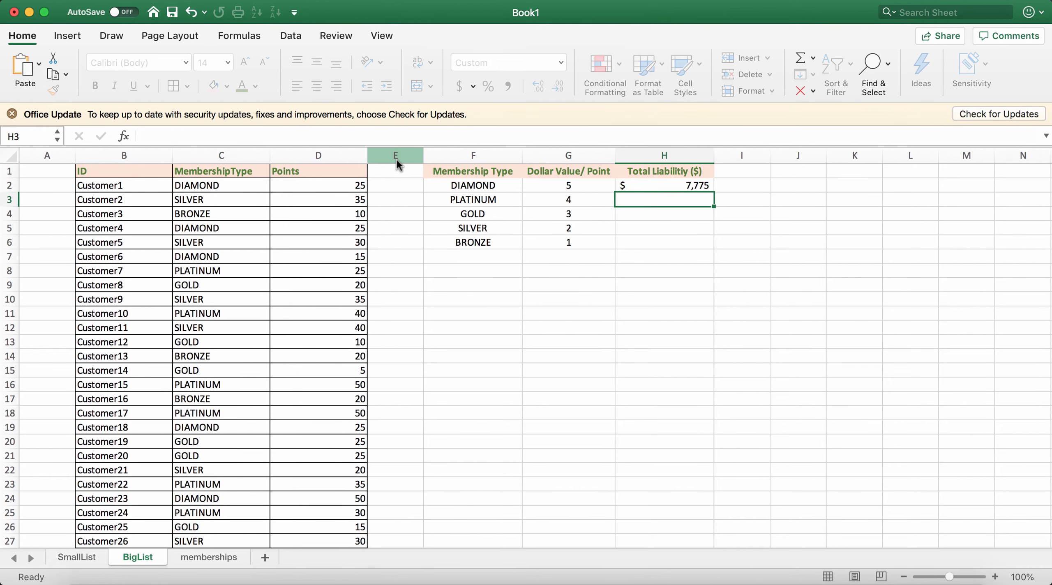
# Step: Fill the H2 formula down through H6 and select H3 to check its cell references
pyautogui.click(655, 185)
pyautogui.moveTo(715, 193); pyautogui.dragTo(704, 248)
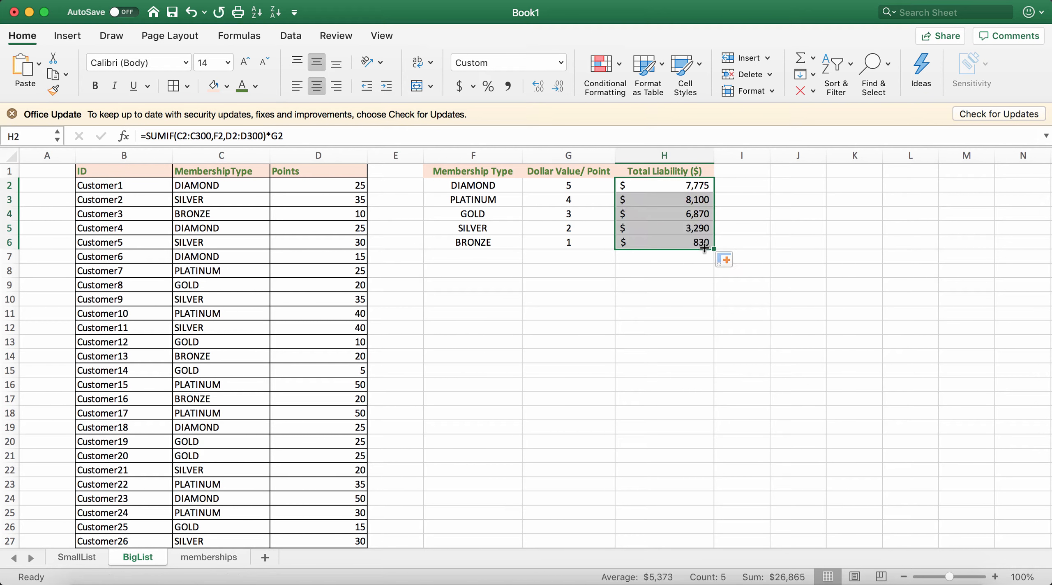
pyautogui.click(682, 202)
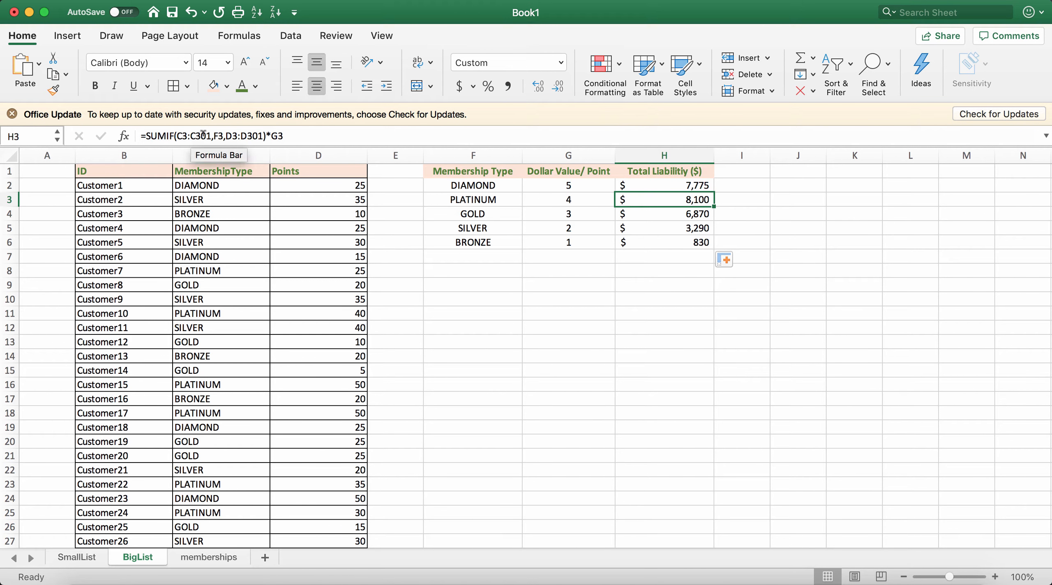
# Step: Compare the cell references of the SUMIF formulas in H2 and H3
pyautogui.click(628, 185)
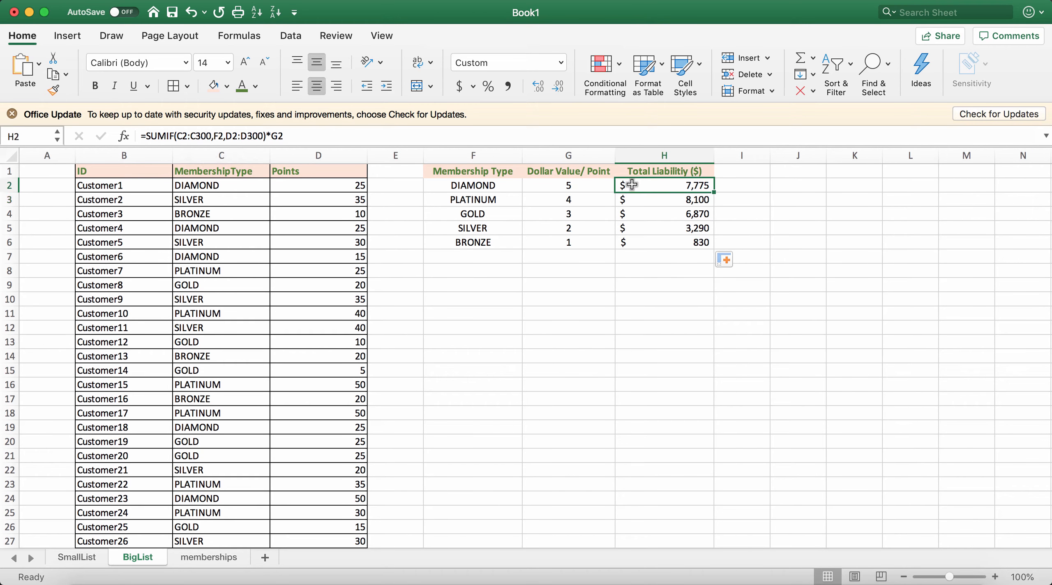
pyautogui.click(631, 202)
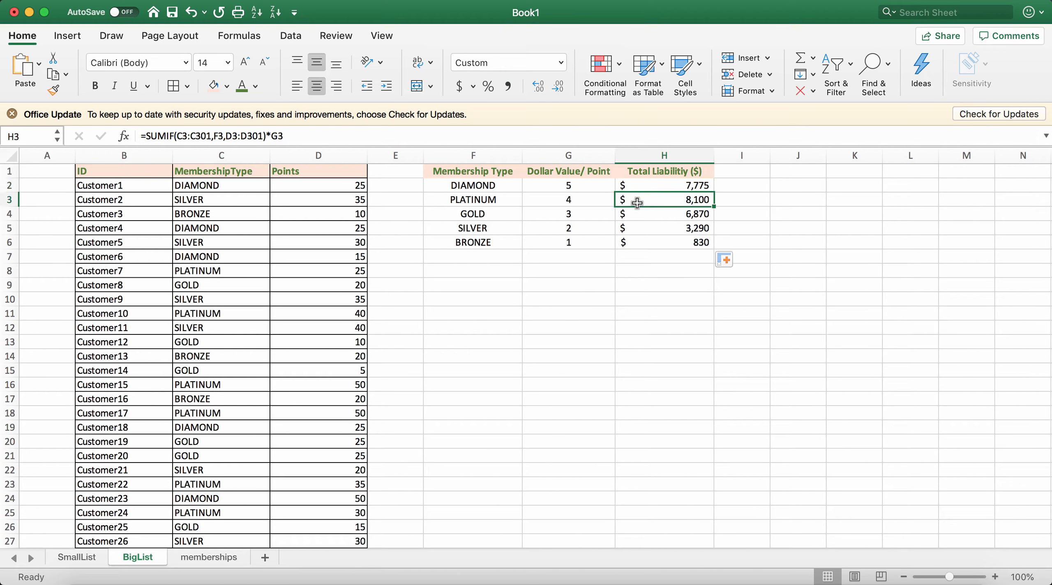
pyautogui.click(651, 188)
# Step: Lock the rows of both ranges in the H2 formula so it reads =SUMIF(C$2:C$300,F2,D$2:D$300)*G2
pyautogui.click(182, 136)
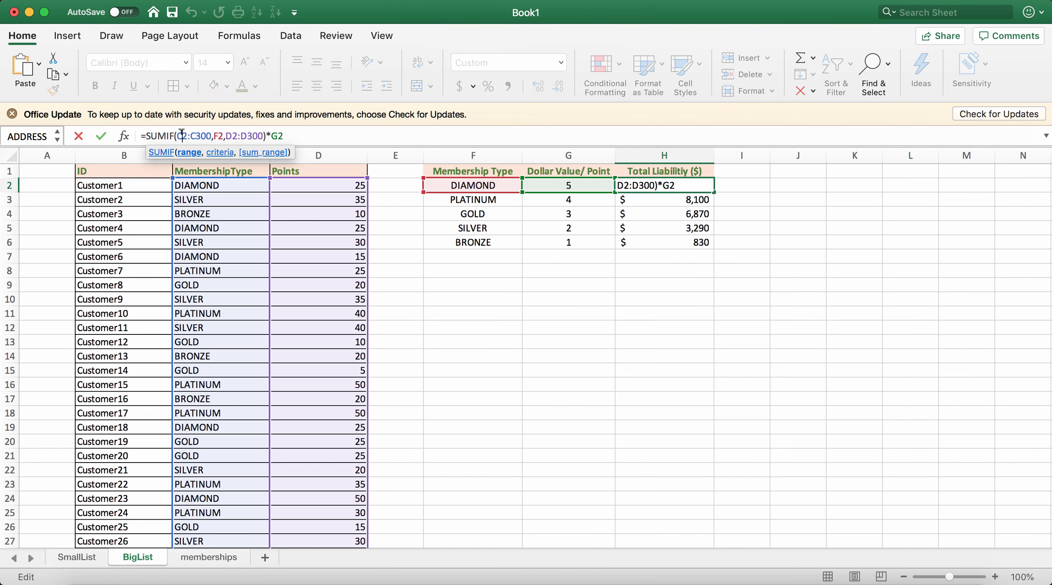
pyautogui.write('$2:C')
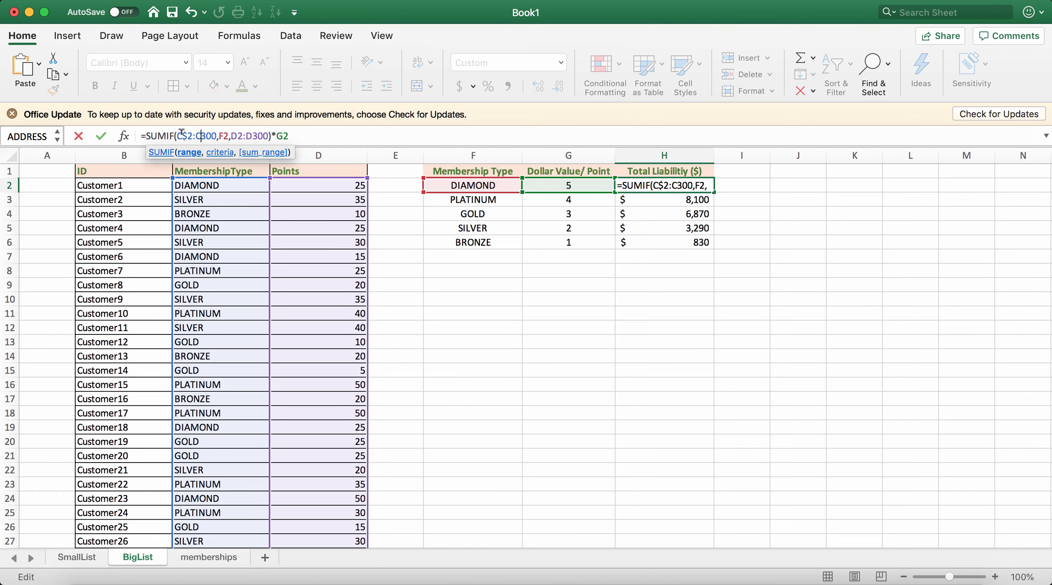
pyautogui.write('$')
pyautogui.press('Right')
pyautogui.press('Right')
pyautogui.press('Right')
pyautogui.press('Right')
pyautogui.press('Right')
pyautogui.press('Right')
pyautogui.press('Right')
pyautogui.press('Right')
pyautogui.write('$')
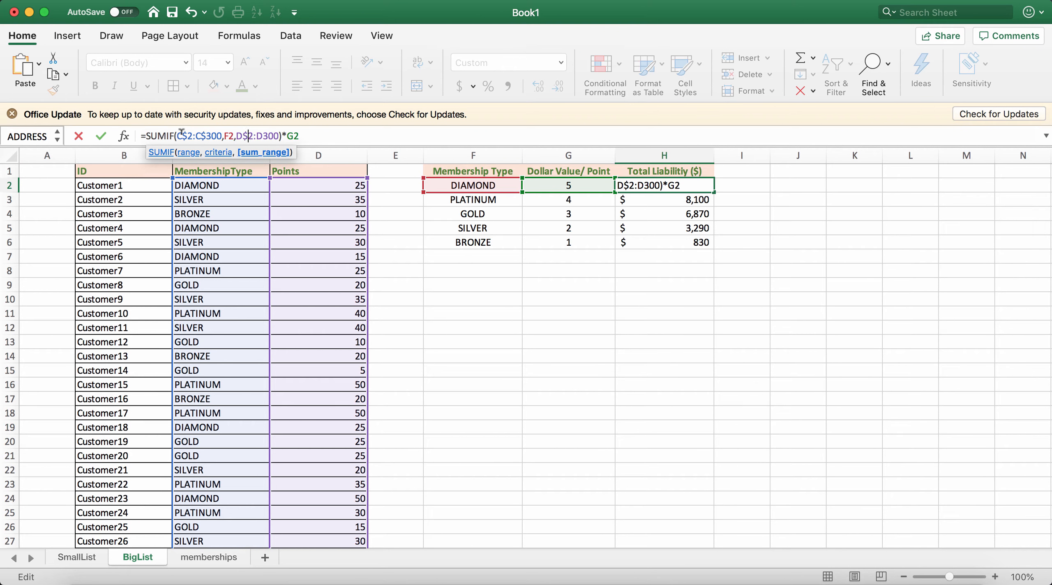
pyautogui.press('Right')
pyautogui.write('$')
pyautogui.press('Return')
# Step: Fill the corrected H2 formula down through H6 for the remaining membership types
pyautogui.click(678, 187)
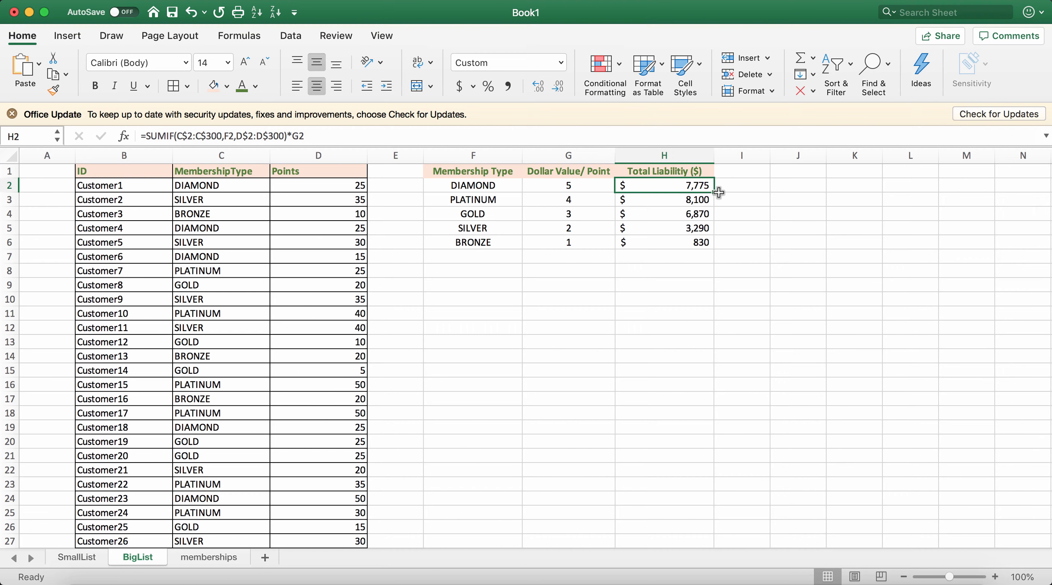
pyautogui.moveTo(714, 192); pyautogui.dragTo(714, 246)
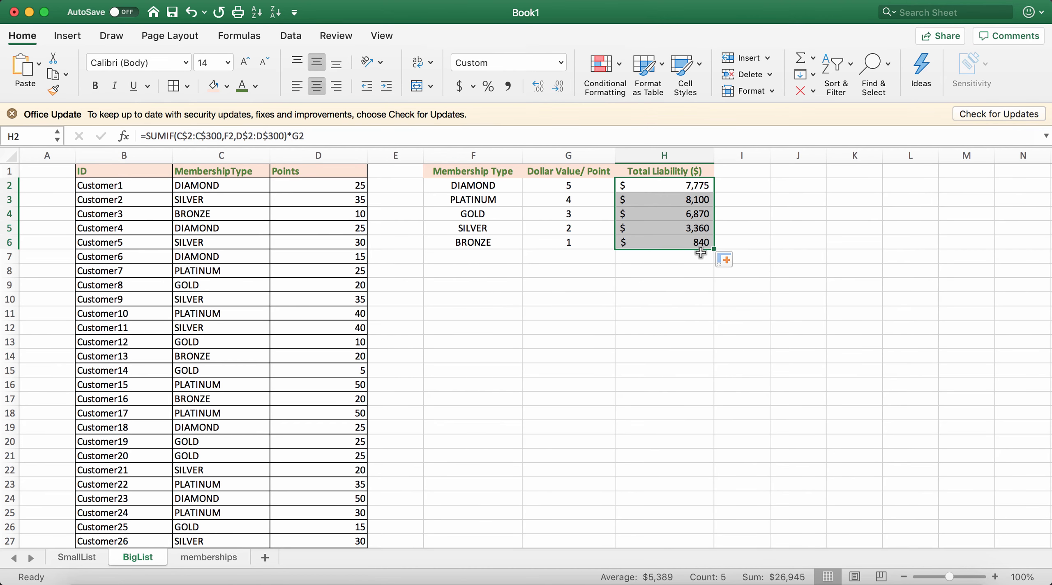
pyautogui.scroll(-1, 648, 307)
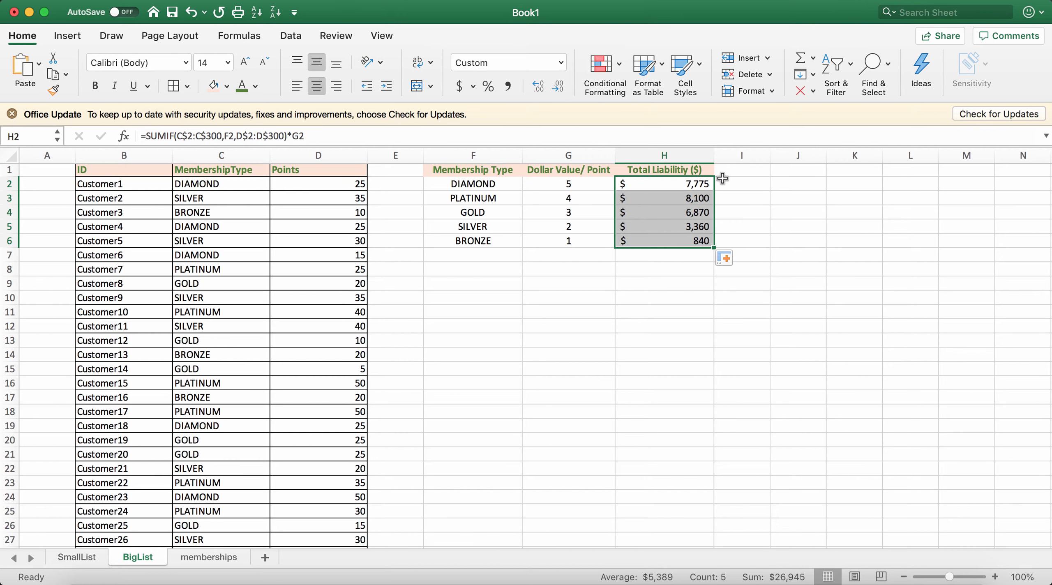
# Step: Enter the header "Number of memberships" in cell I1 and widen column I to fit it
pyautogui.click(739, 185)
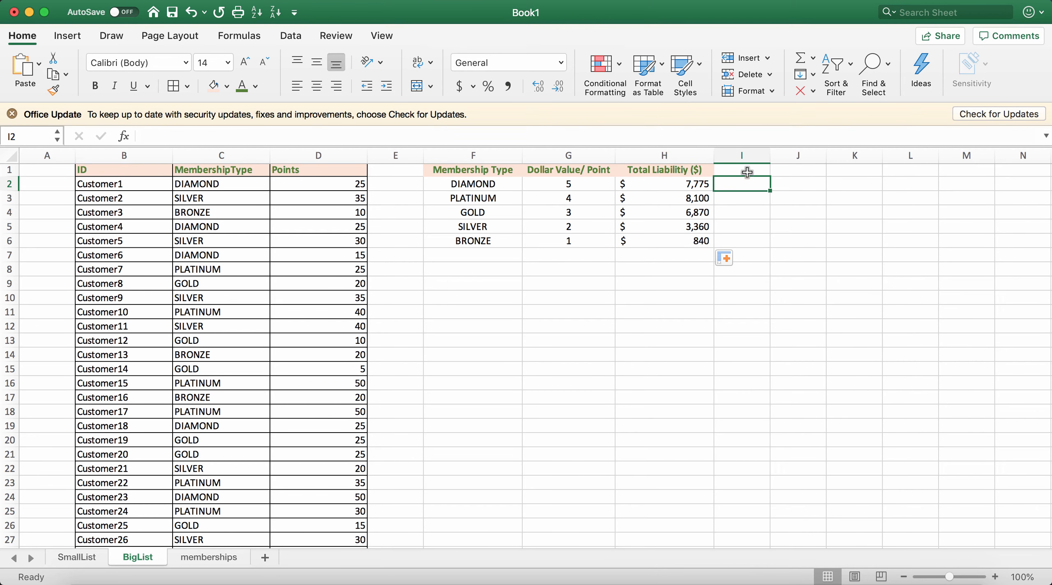
pyautogui.click(747, 172)
pyautogui.scroll(1, 747, 172)
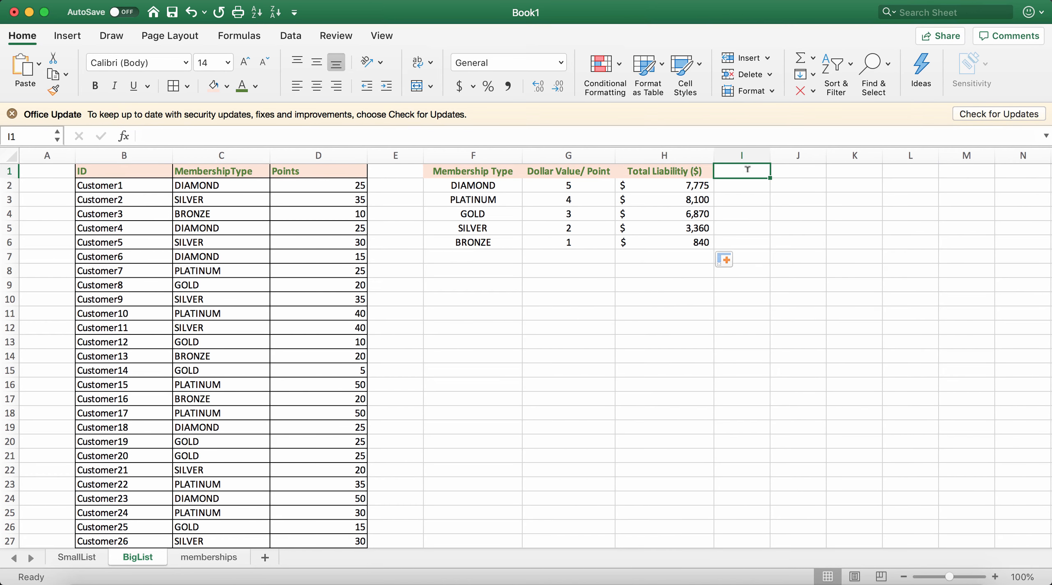
pyautogui.write('nUMBER')
pyautogui.press('BackSpace')
pyautogui.press('BackSpace')
pyautogui.press('BackSpace')
pyautogui.press('BackSpace')
pyautogui.press('BackSpace')
pyautogui.press('BackSpace')
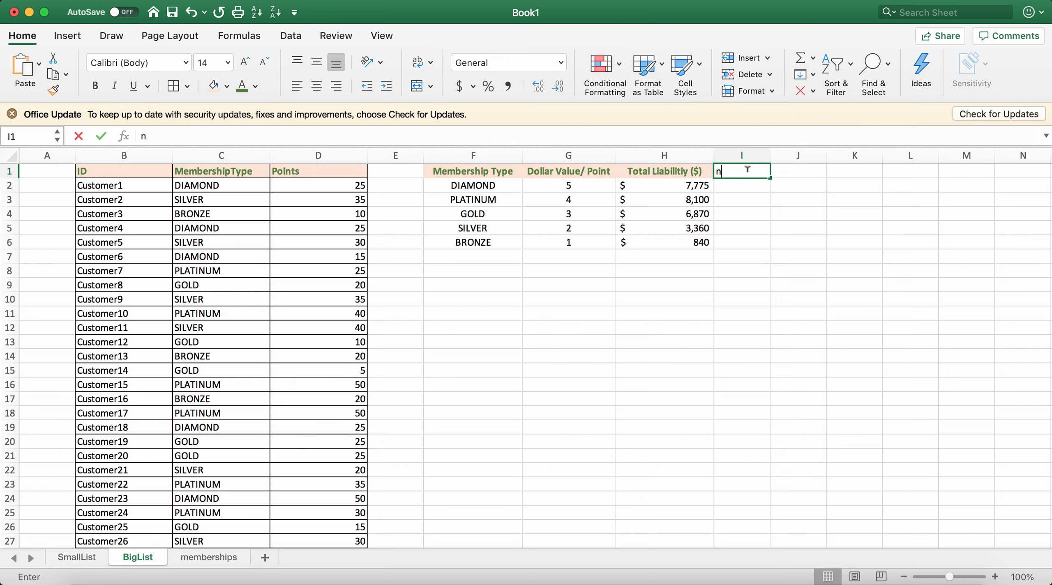
pyautogui.write('Number')
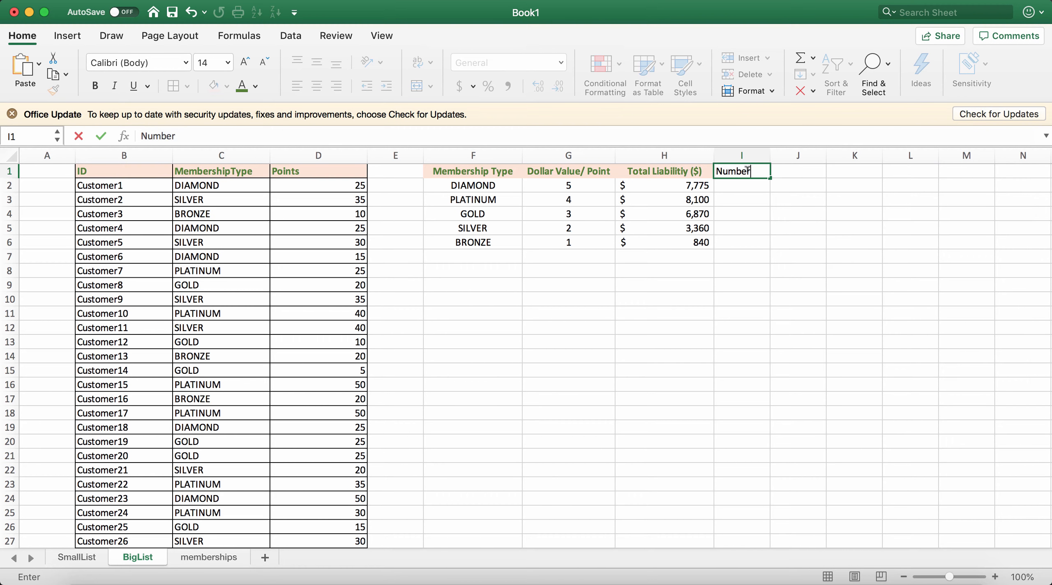
pyautogui.write(' of memberships')
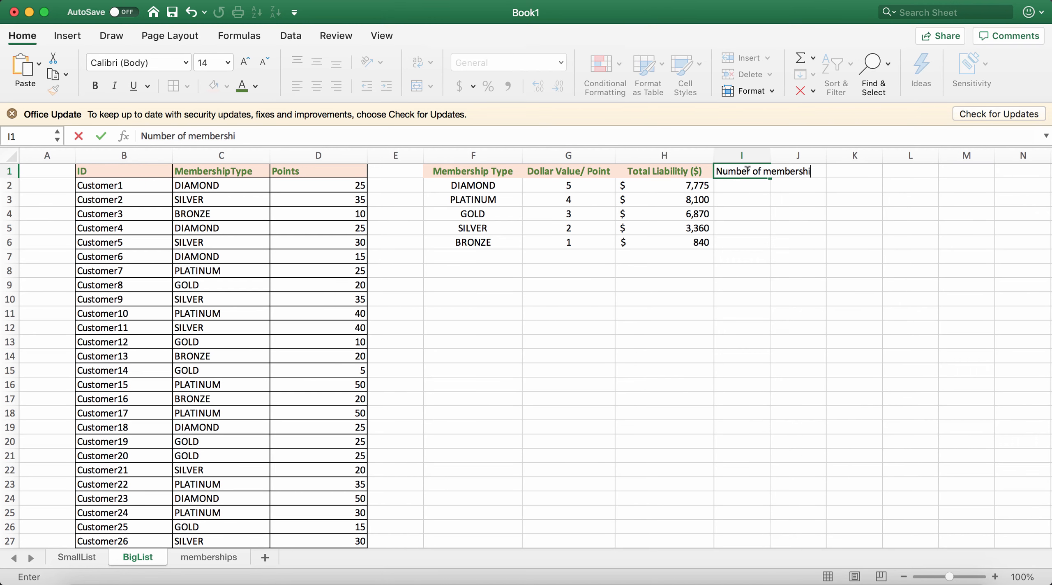
pyautogui.press('Return')
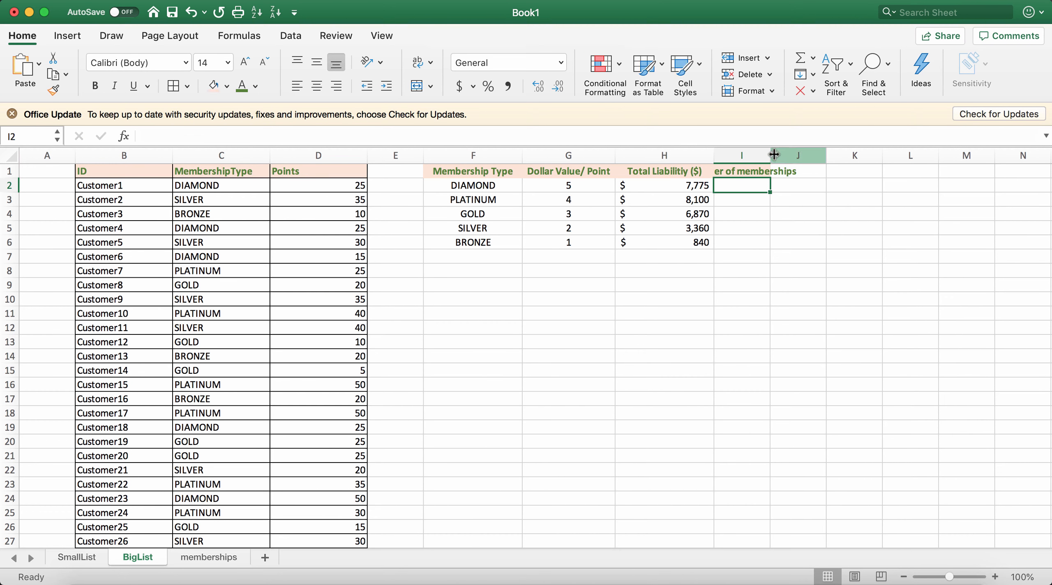
pyautogui.moveTo(770, 155); pyautogui.dragTo(864, 155)
# Step: Enter =COUNTIF(C$2:C$300,F2) in cell I2 to count DIAMOND memberships, and fill it down through I6
pyautogui.doubleClick(774, 185)
pyautogui.write('=COUNTIF(')
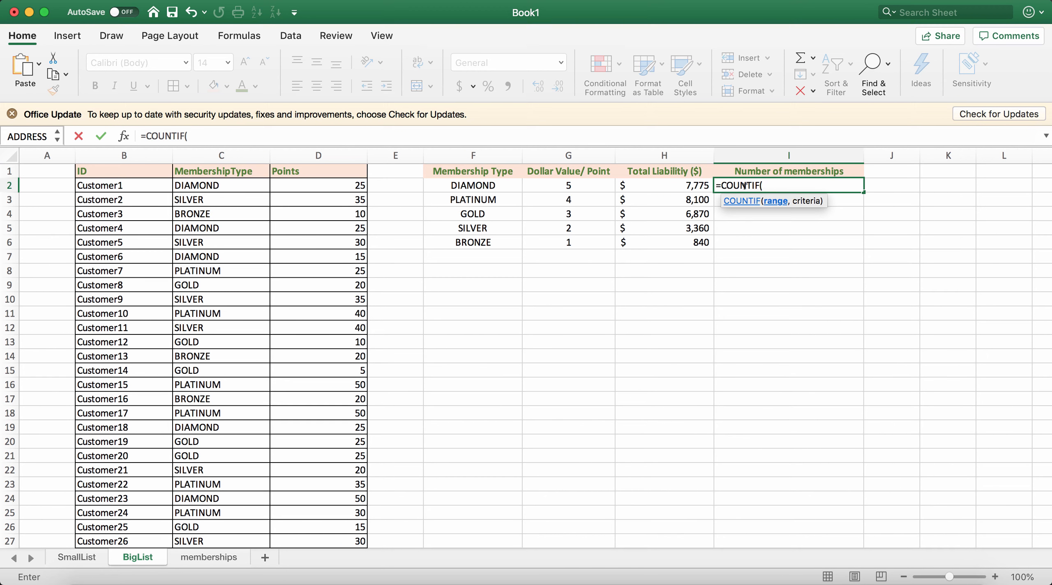
pyautogui.write('C$2:C')
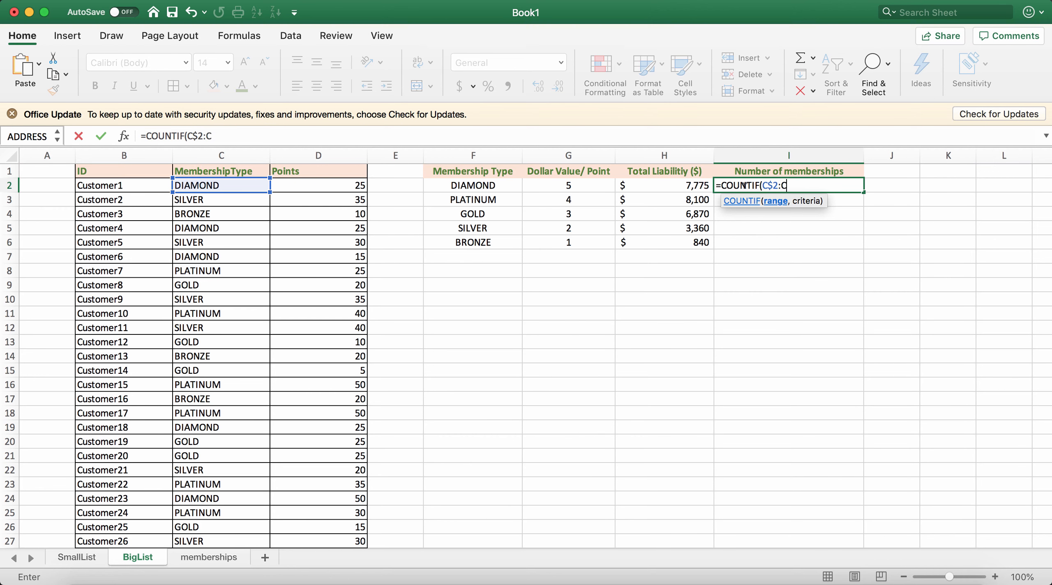
pyautogui.write('$30')
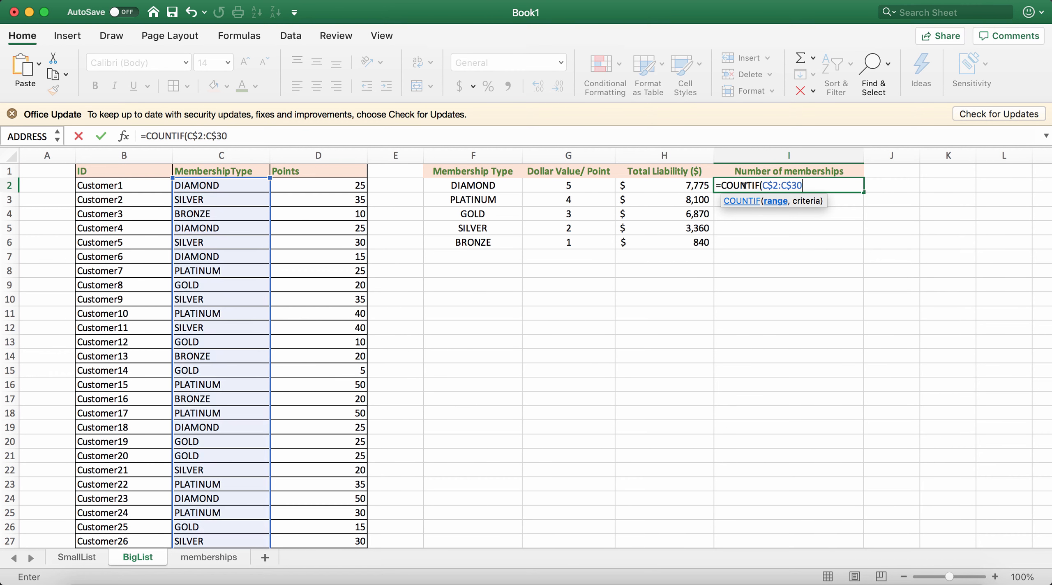
pyautogui.write('0,')
pyautogui.click(485, 188)
pyautogui.write(')')
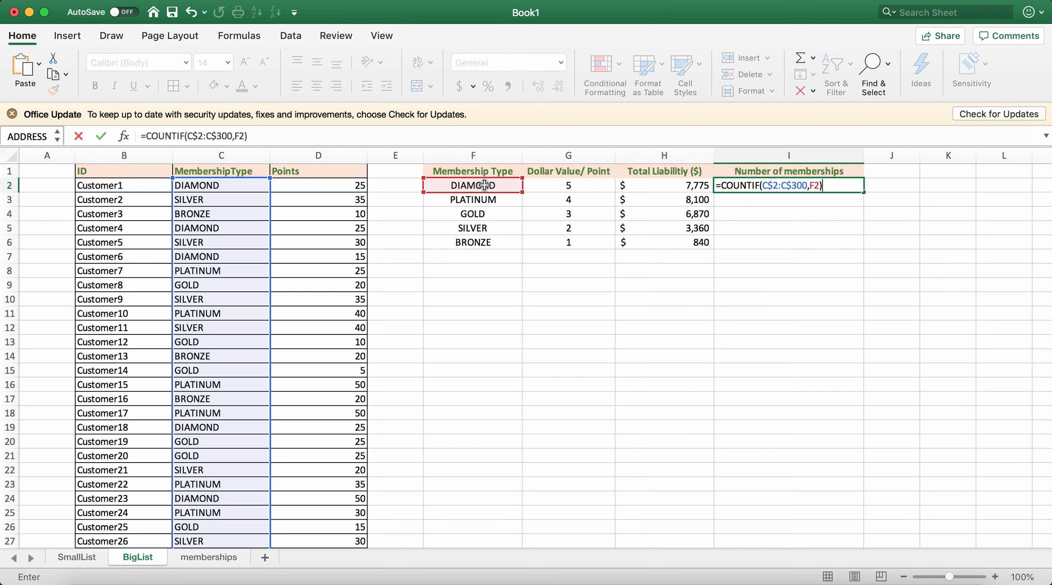
pyautogui.press('Return')
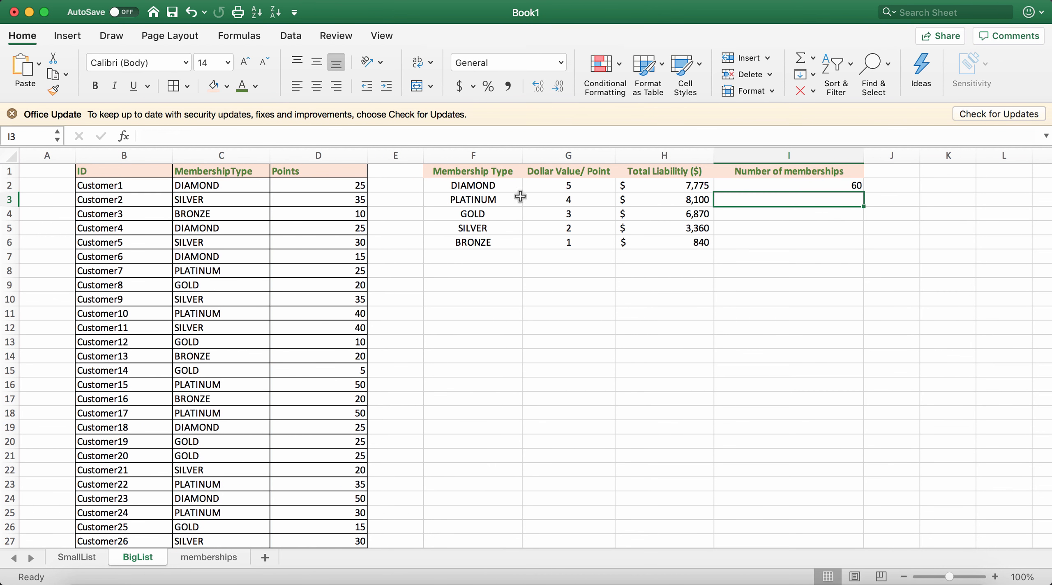
pyautogui.click(825, 182)
pyautogui.moveTo(863, 191); pyautogui.dragTo(860, 248)
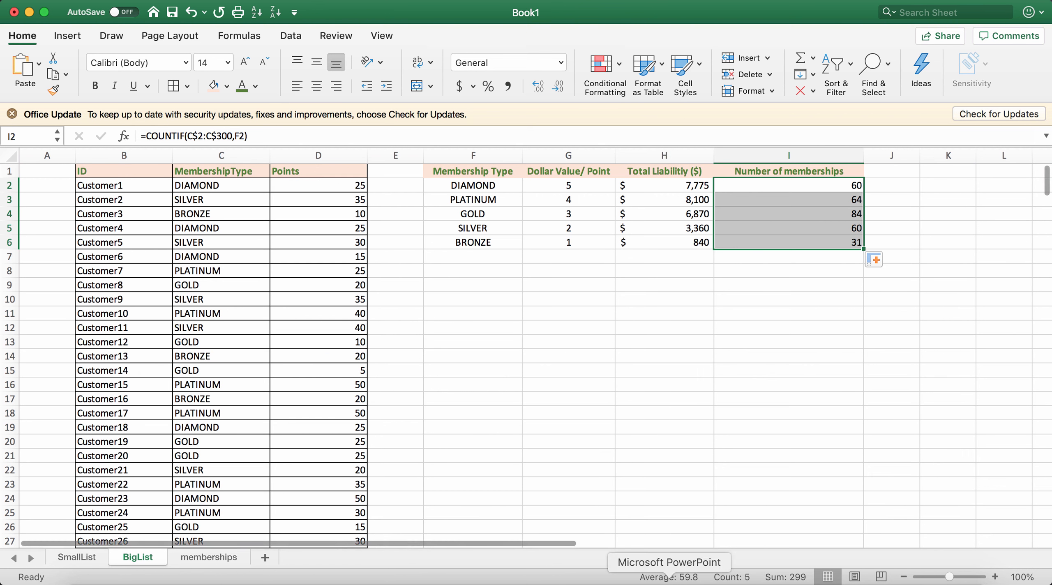
# Step: Switch to the excelBasics presentation in PowerPoint to review the SUMIF slide
pyautogui.click(669, 582)
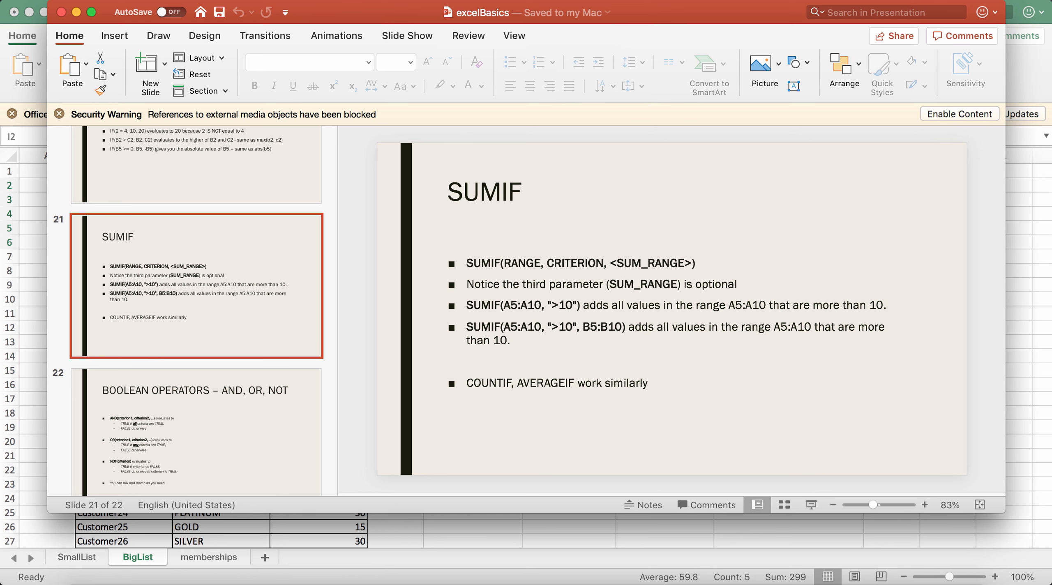
pyautogui.click(625, 1)
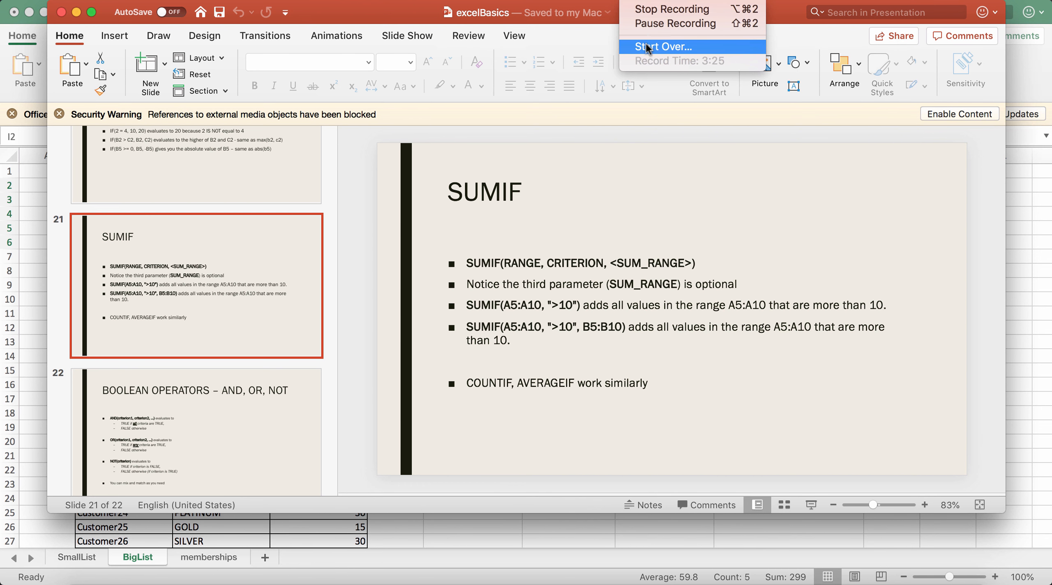